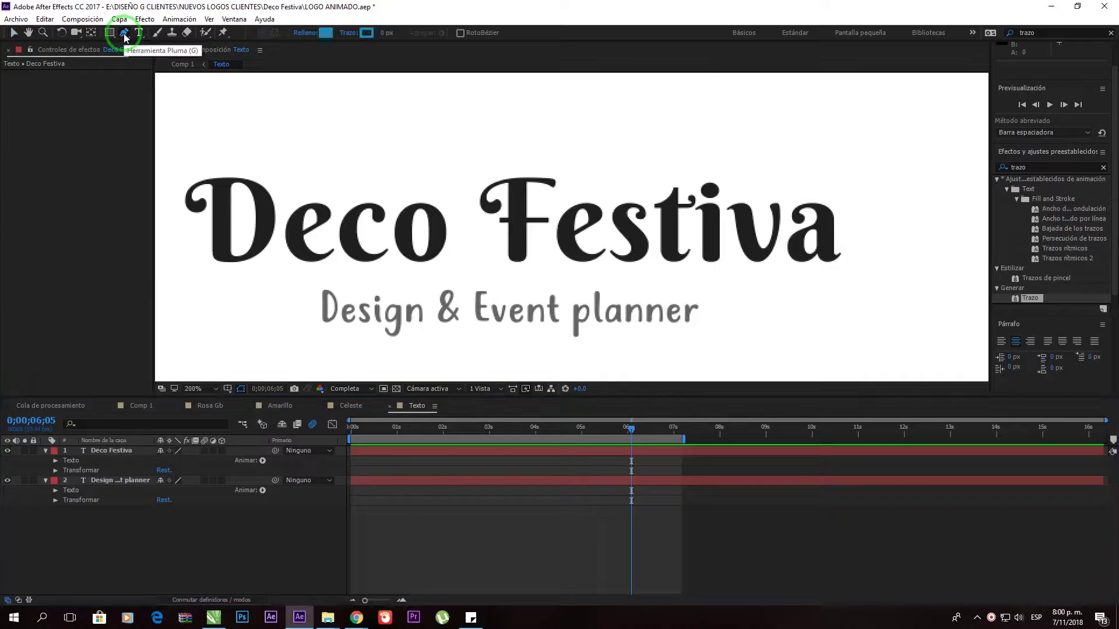
Step: Trace a mask on the D and add a Stroke with brush size 12 revealing the original image
scroll(290, 201, "up", 1)
left_click(289, 198)
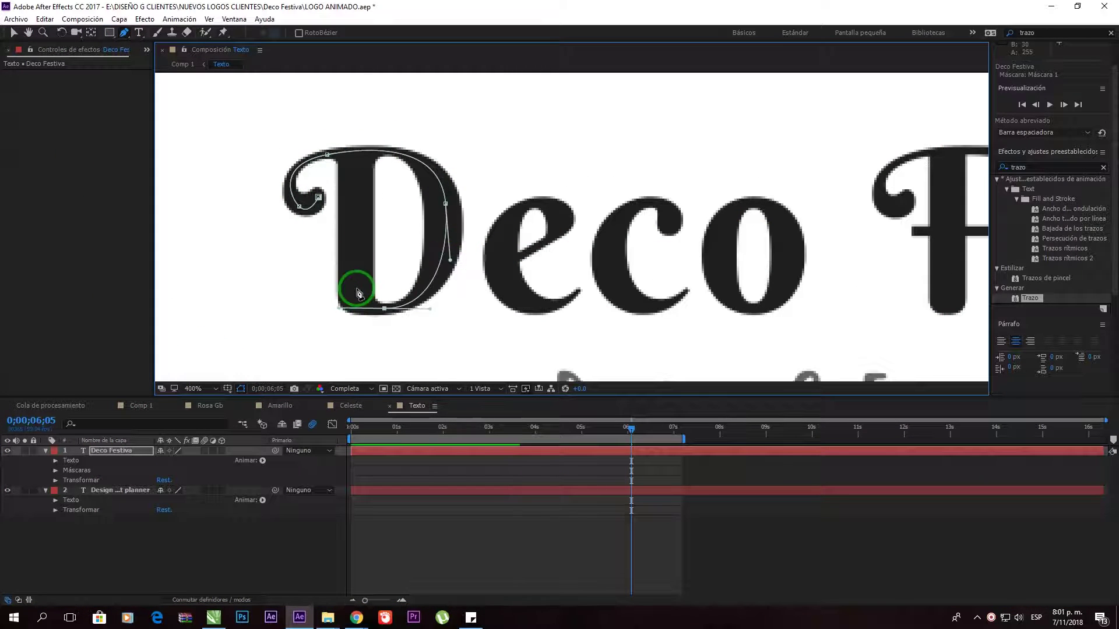
left_click_drag(1030, 297, 100, 120)
key("v")
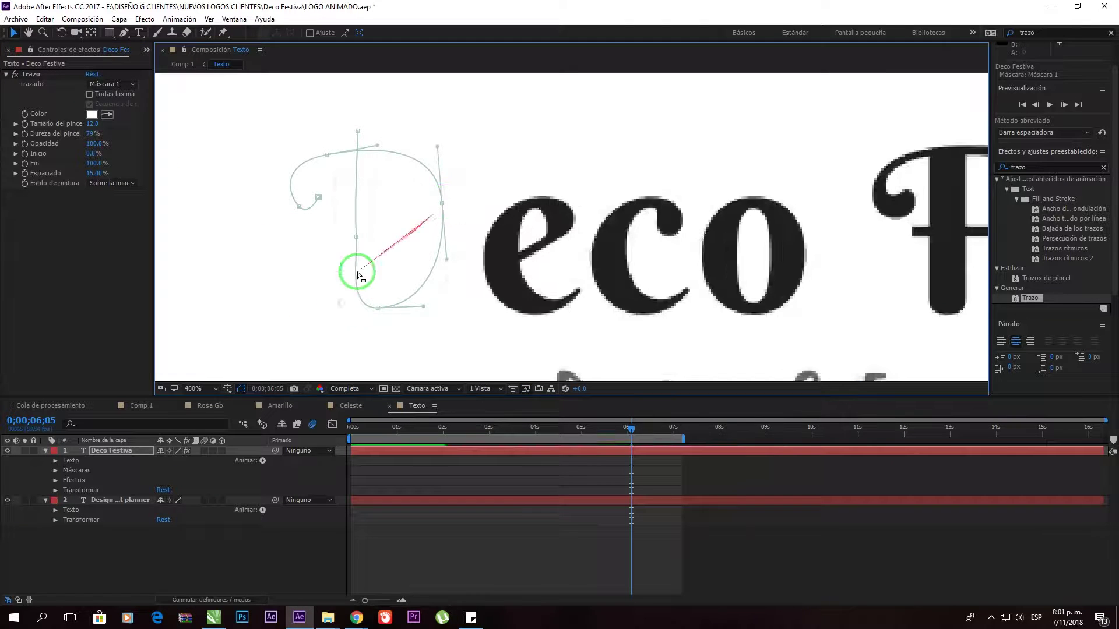
left_click(113, 183)
left_click(113, 229)
Step: Keyframe the Stroke End from 0% at the start to 100%, with easy ease
left_click(55, 480)
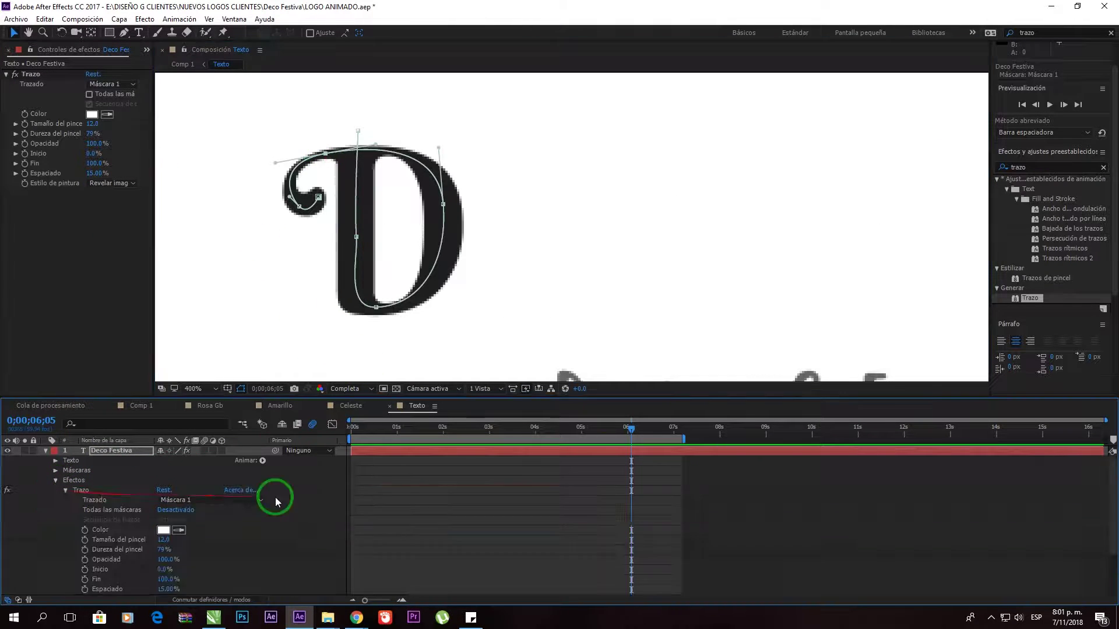
left_click(84, 559)
left_click_drag(165, 559, 137, 561)
left_click(327, 148)
left_click_drag(164, 559, 192, 561)
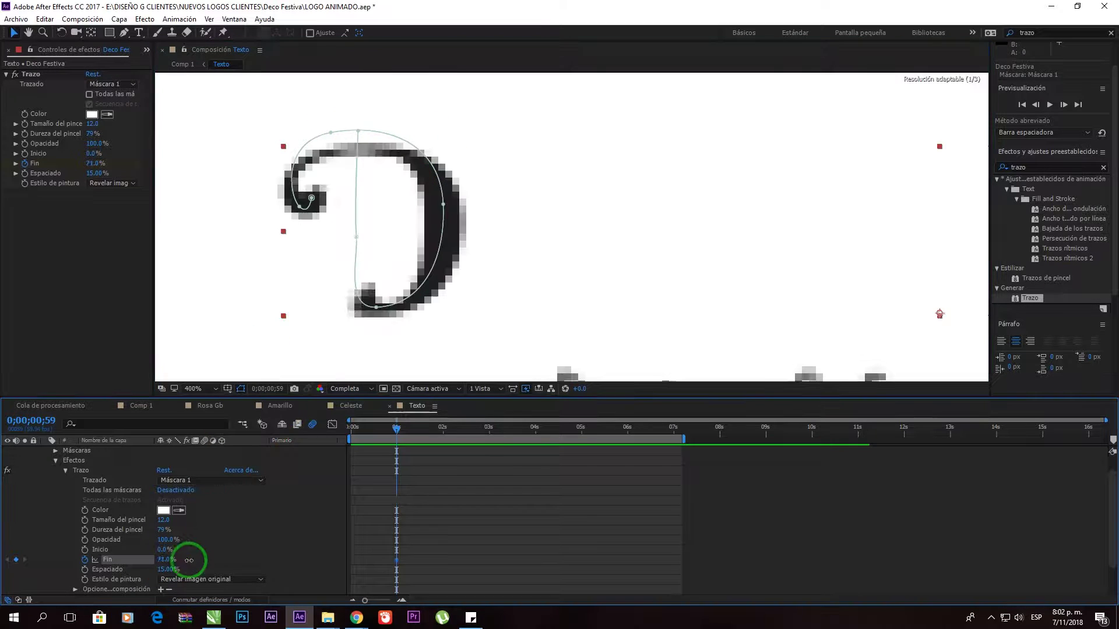
left_click_drag(396, 427, 355, 427)
left_click_drag(165, 559, 150, 594)
left_click(357, 560)
right_click(355, 560)
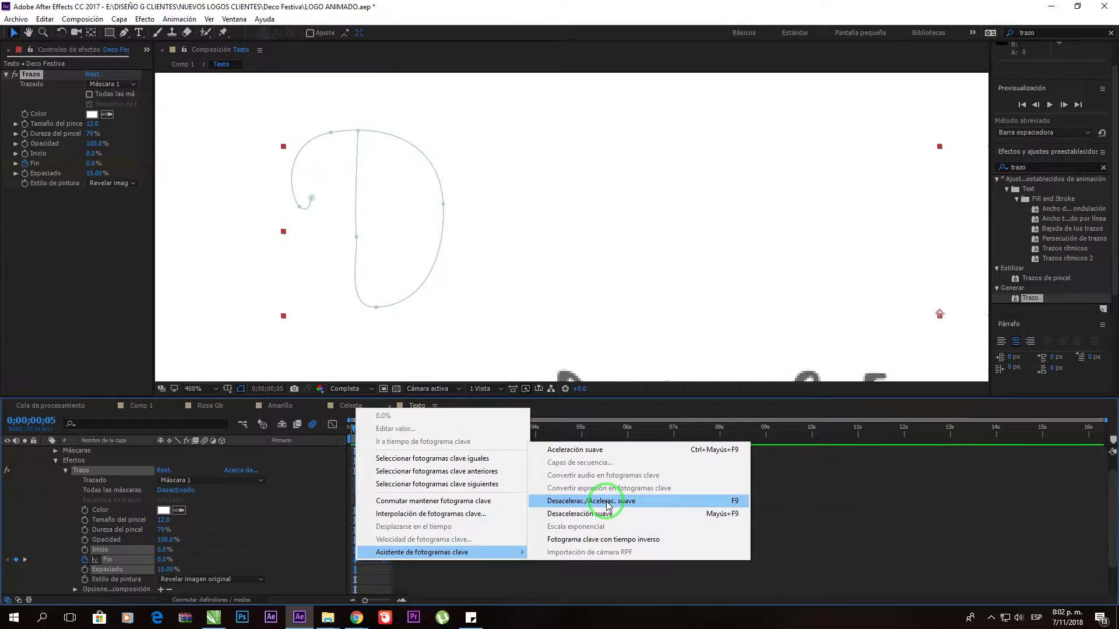
left_click(654, 432)
Step: Preview the eased D draw-on animation while checking its speed graph
key("shift+F3")
left_click(1049, 105)
left_click(1049, 105)
left_click_drag(364, 600, 378, 600)
key("space")
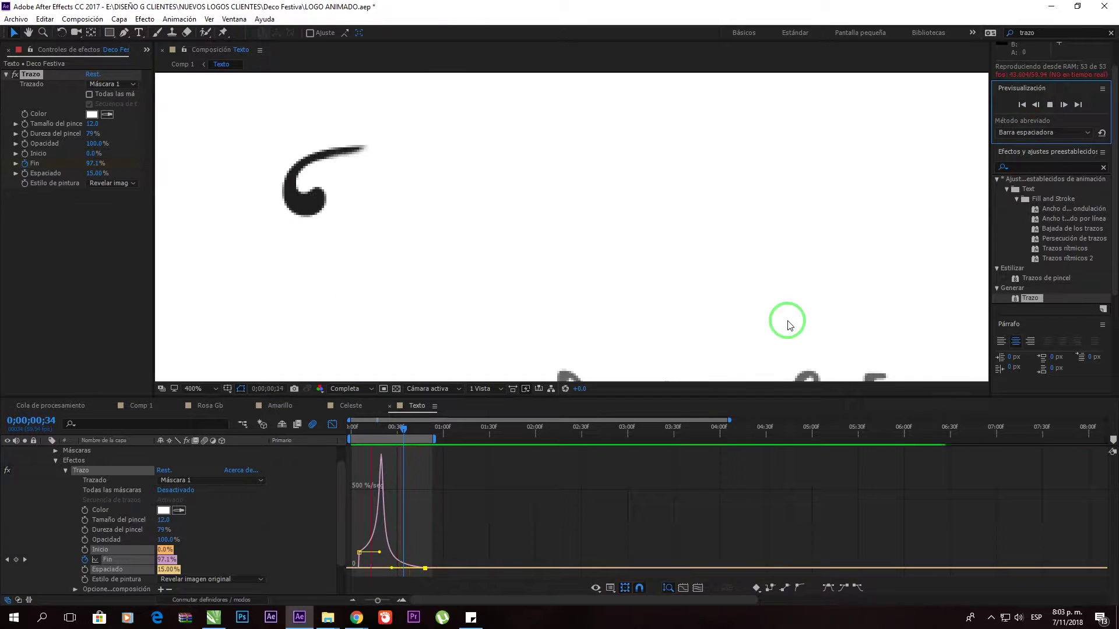
key("space")
key("shift+F3")
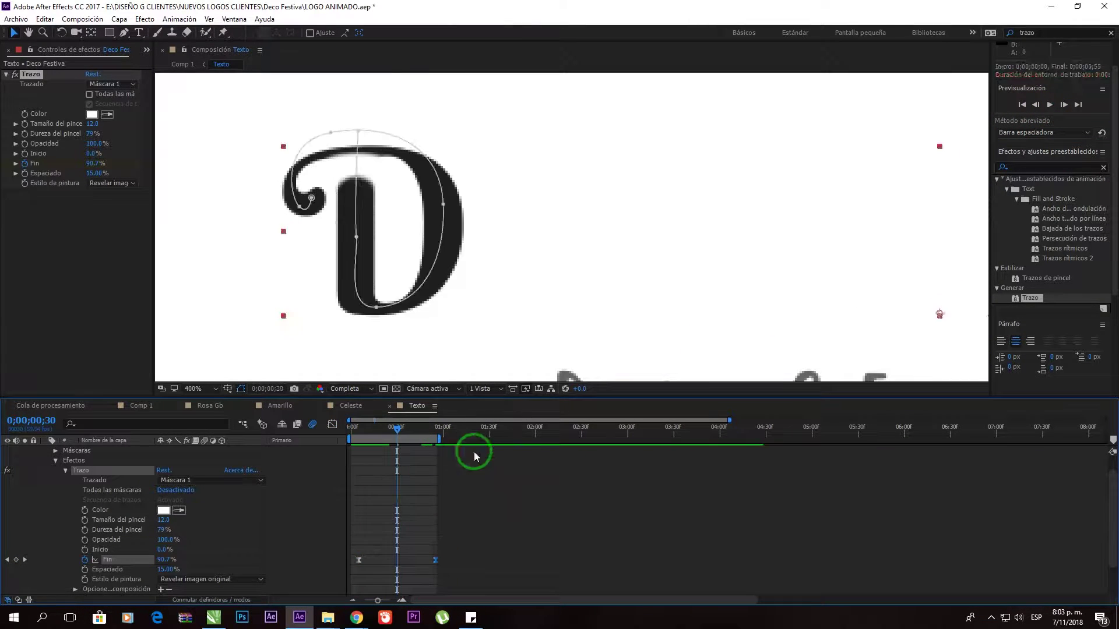
left_click(82, 18)
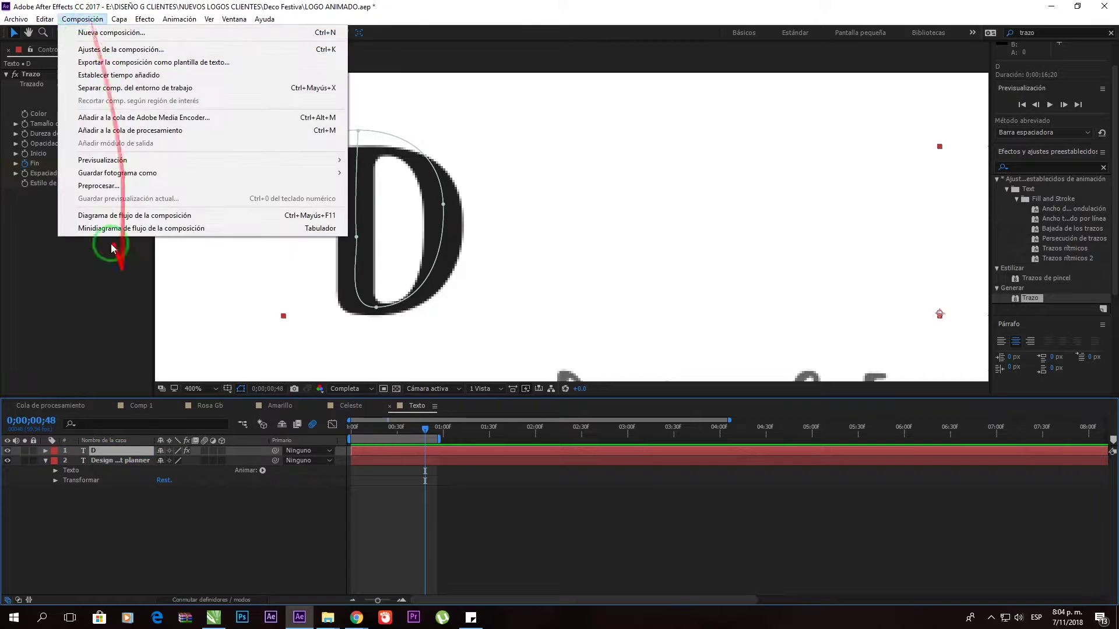
Step: Duplicate the D layer and expand the copy's properties
left_click(45, 19)
left_click(66, 168)
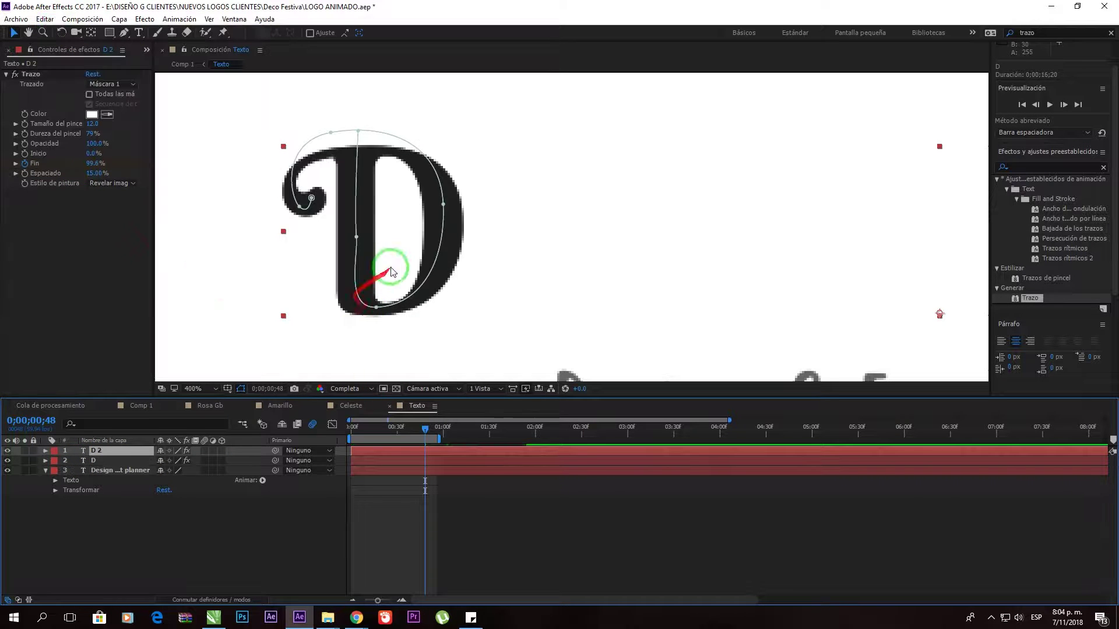
left_click(312, 198)
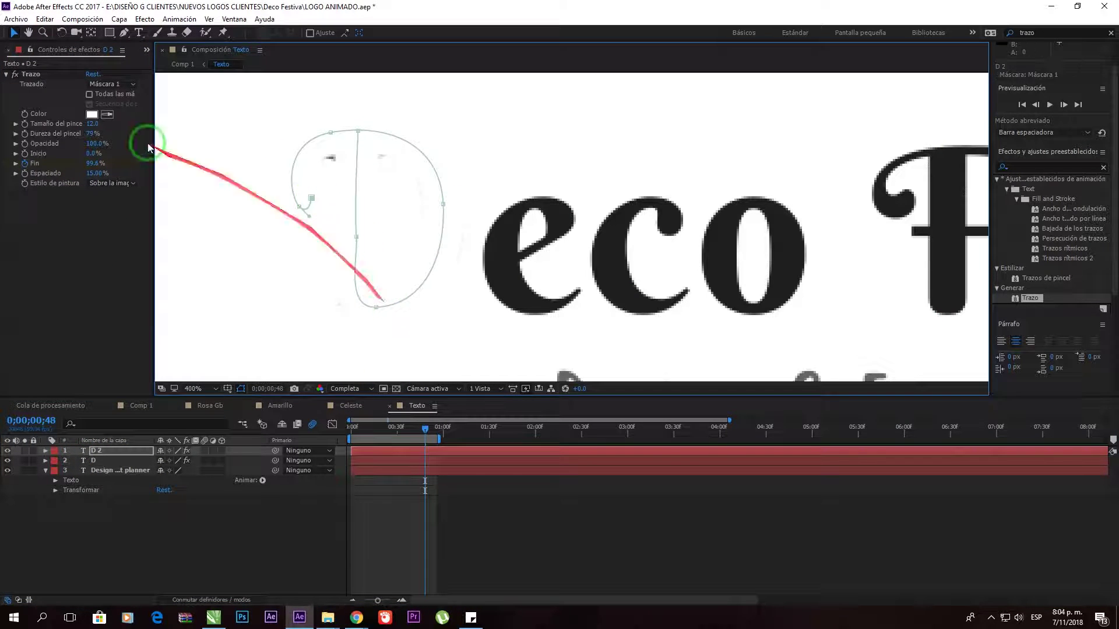
left_click(45, 450)
Step: Trace a new mask, Máscara 2, along the shape of the e
left_click(124, 32)
left_click(513, 258)
left_click(562, 226)
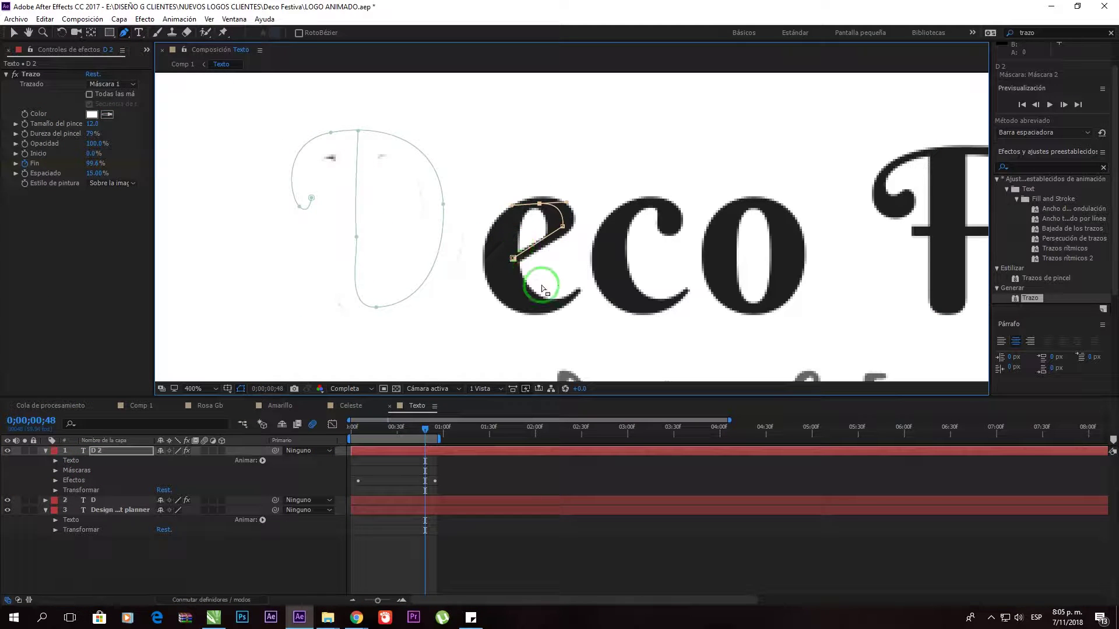
left_click(488, 275)
left_click(519, 209)
left_click(559, 226)
left_click(494, 262)
Step: Make the Stroke follow Máscara 2 with Revelar imagen original, then preview the D and e
left_click(112, 84)
left_click(113, 94)
left_click(112, 183)
left_click(113, 203)
left_click(426, 427)
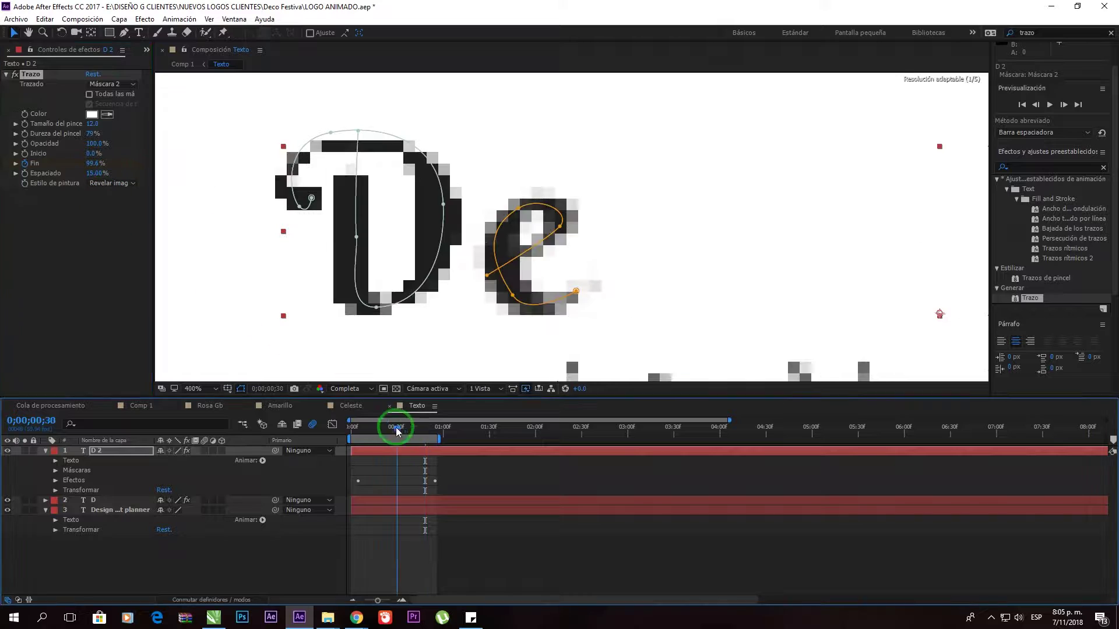
left_click(573, 297)
left_click(1049, 104)
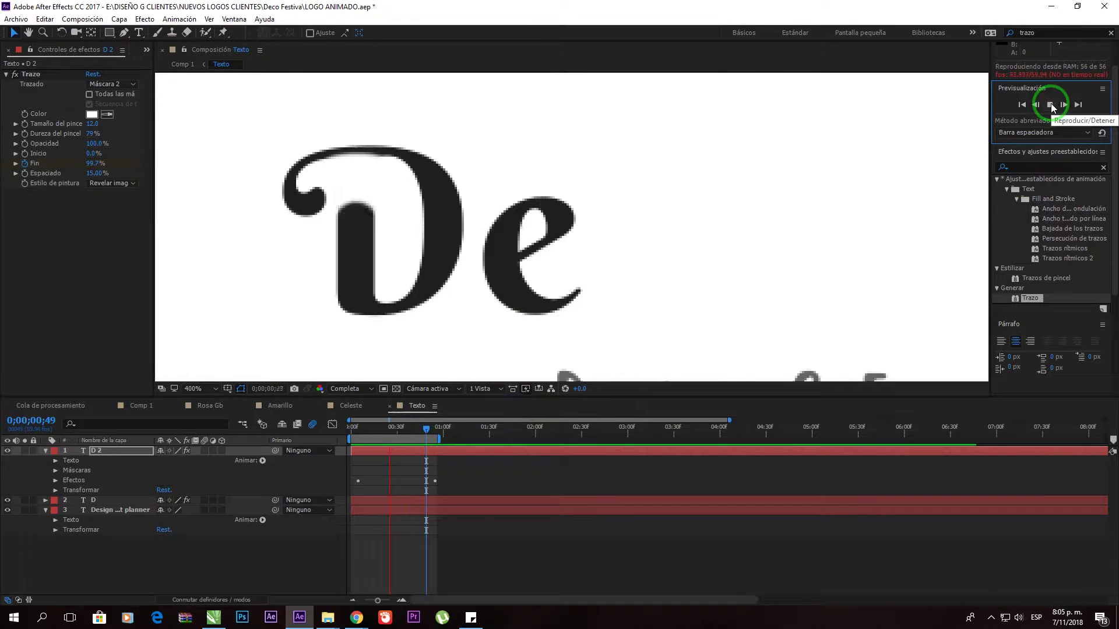
Step: Duplicate the layer with Ctrl+D and name the layer E
left_click(46, 451)
key("ctrl+d")
left_click(426, 427)
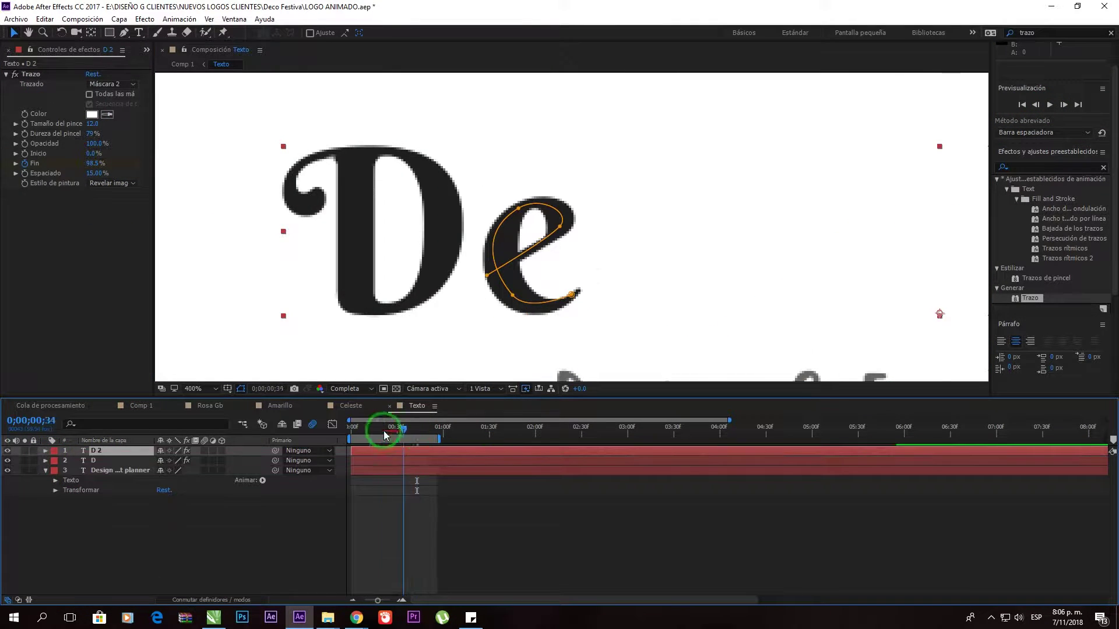
left_click(97, 463)
type("E")
left_click(109, 449)
key("Return")
type("c")
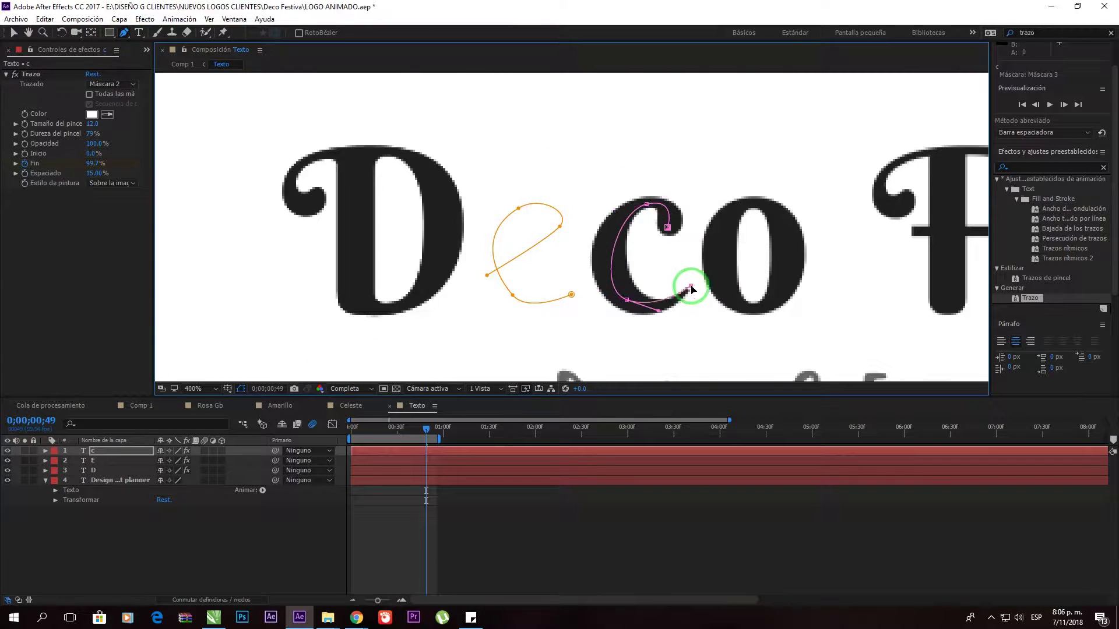
Step: Set the c layer's Stroke path to Máscara 3 and preview the letters
left_click(113, 84)
left_click(105, 94)
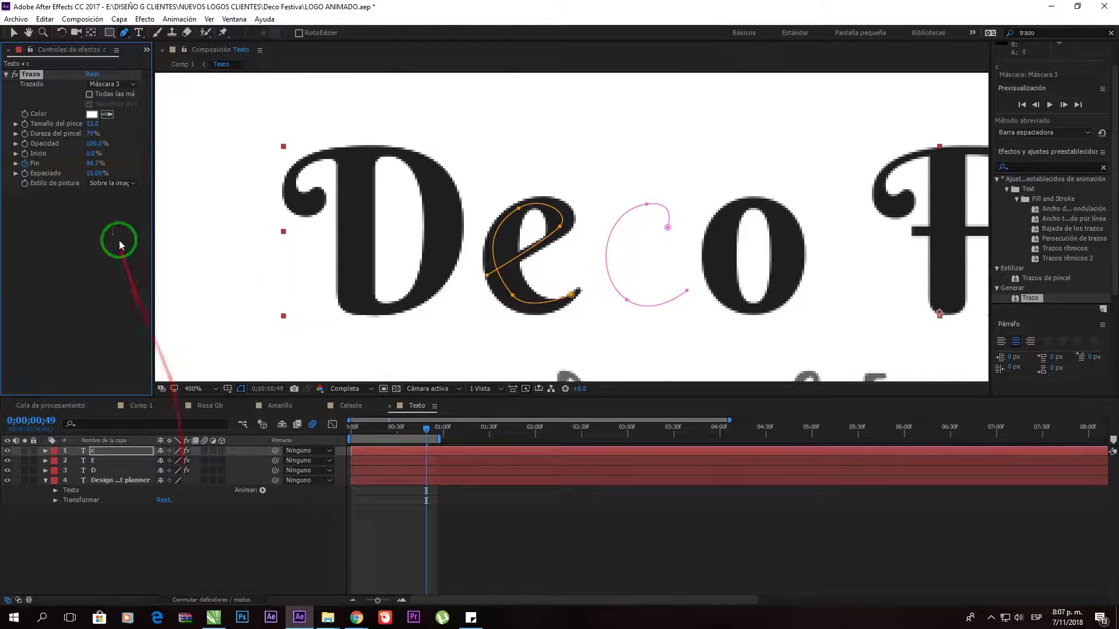
left_click(1049, 104)
Step: Duplicate the c layer and rename the copy o
left_click(45, 19)
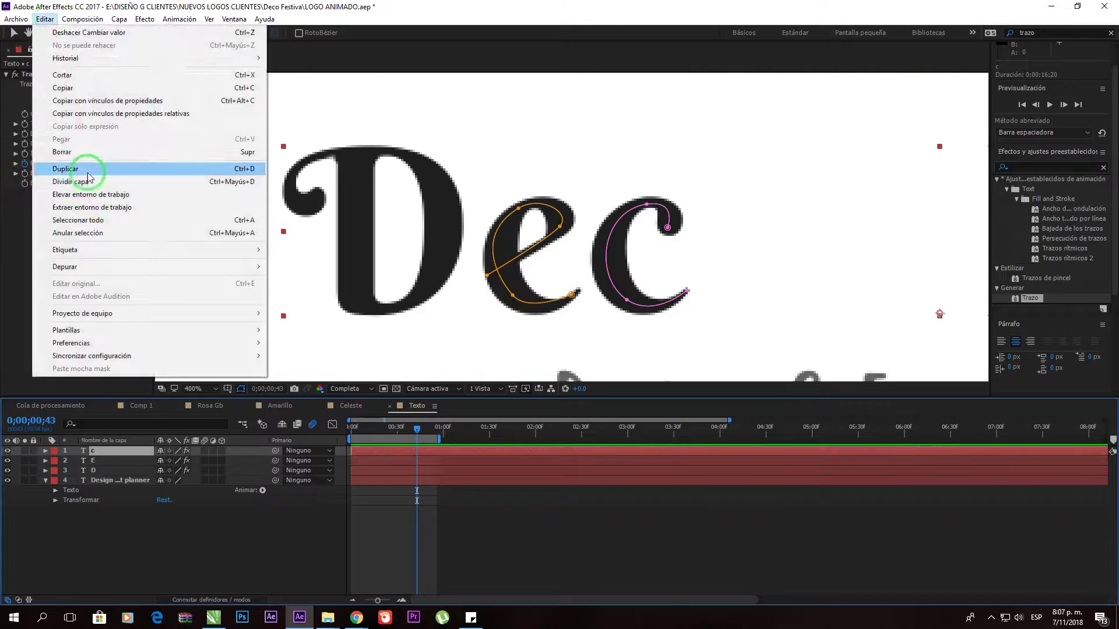
left_click(87, 168)
key("Return")
type("o")
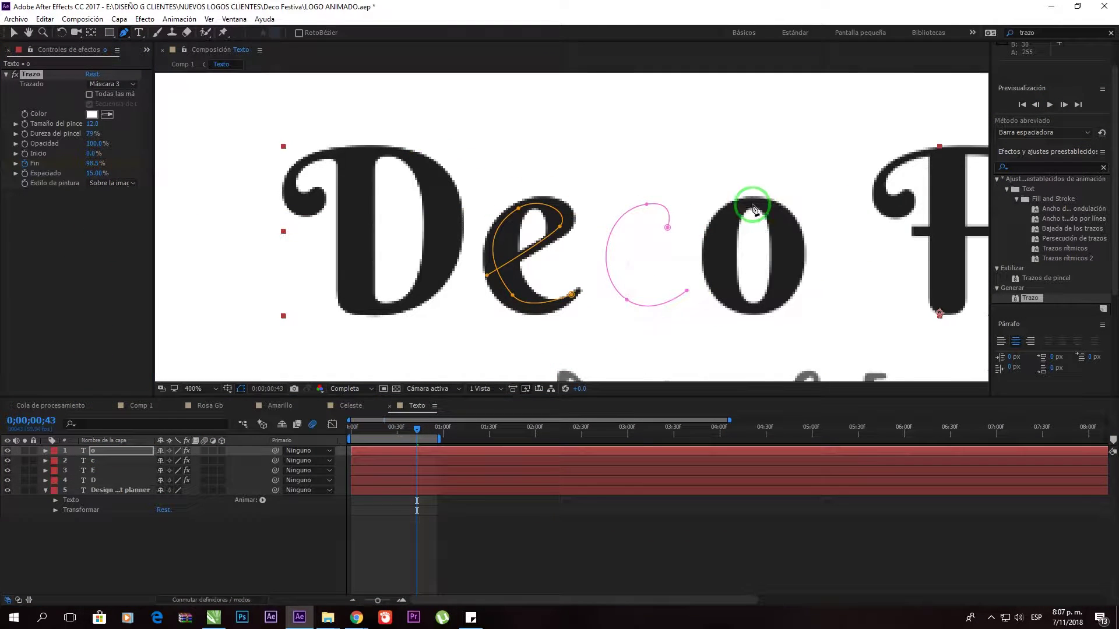
Step: Trace a closed mask around the o and set the Stroke to reveal the original image
left_click(753, 204)
left_click_drag(785, 248, 782, 304)
left_click_drag(752, 204, 162, 65)
left_click_drag(773, 267, 785, 195)
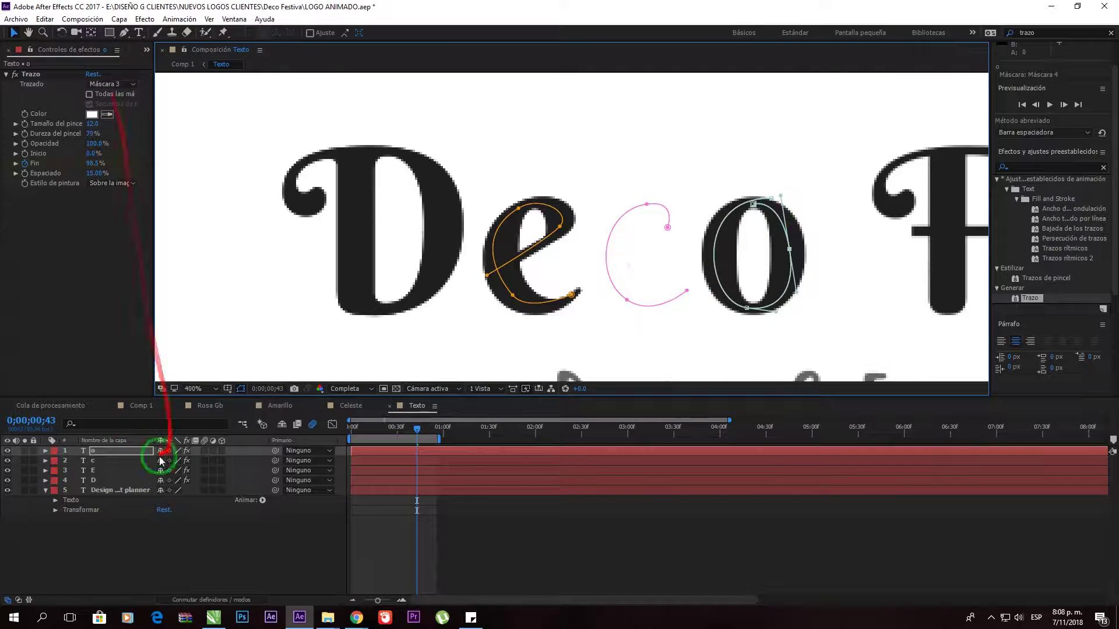
left_click(112, 183)
left_click(133, 224)
Step: Make the o stroke follow Máscara 4, preview the letters, and duplicate the o layer
left_click(45, 460)
left_click(56, 481)
left_click(421, 430)
left_click(119, 88)
left_click(108, 104)
left_click(45, 460)
left_click(1047, 104)
left_click(44, 19)
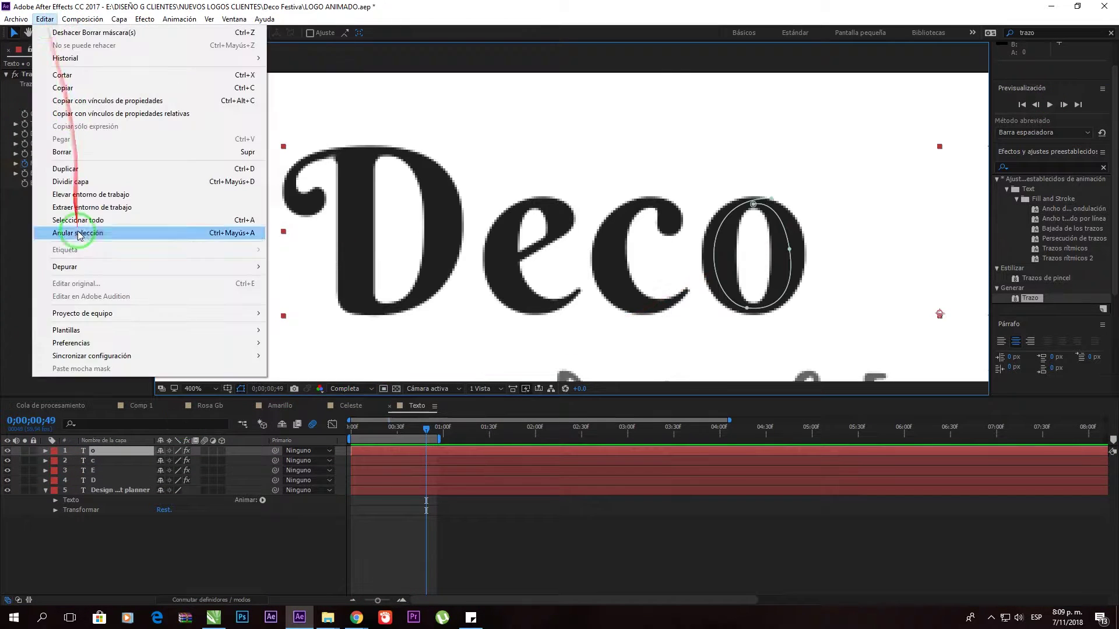
left_click(70, 225)
Step: Name the new layer F and trace a mask path along the F of Festiva
type("F")
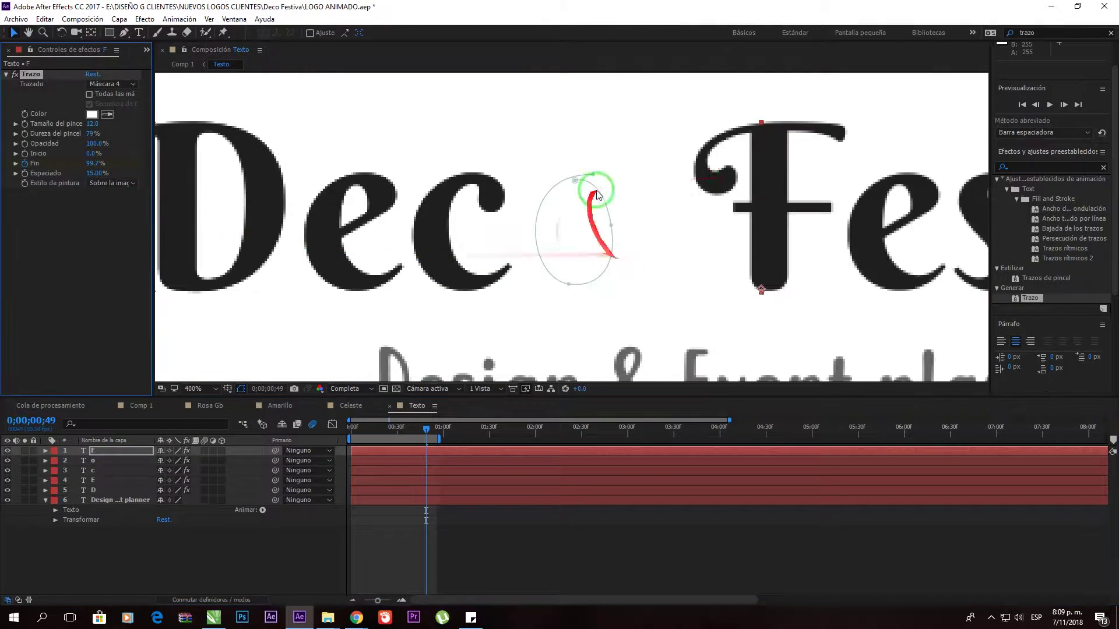
left_click_drag(758, 192, 699, 193)
left_click(702, 135)
left_click(706, 287)
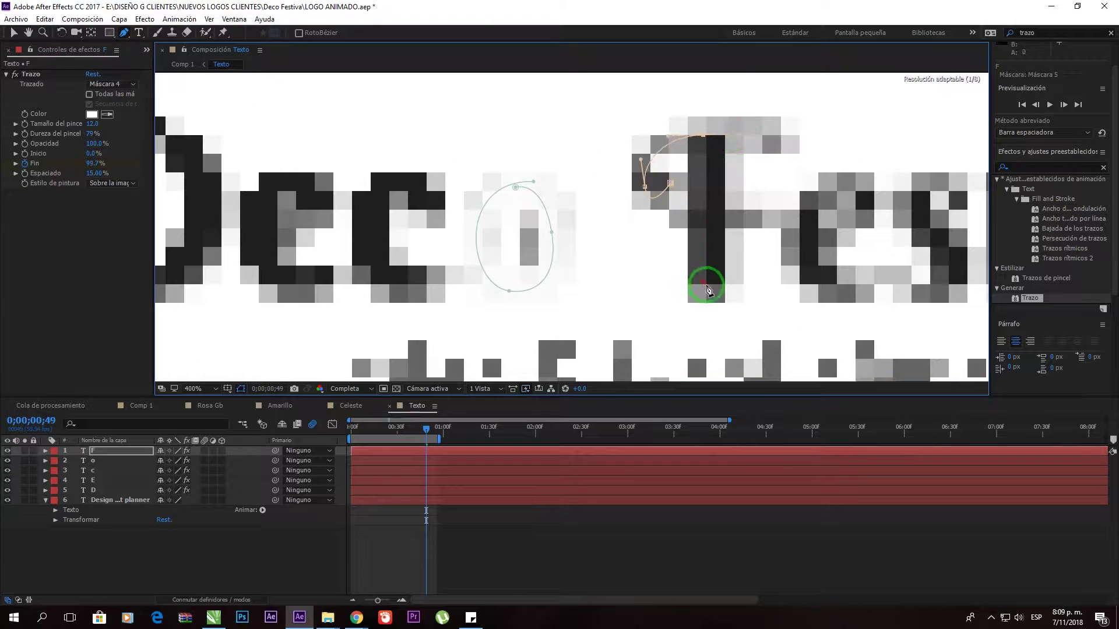
left_click(685, 214)
left_click(754, 215)
left_click(731, 143)
left_click(787, 142)
Step: Set the F Stroke to Revelar imagen original along Máscara 5 and preview the animation
left_click(113, 183)
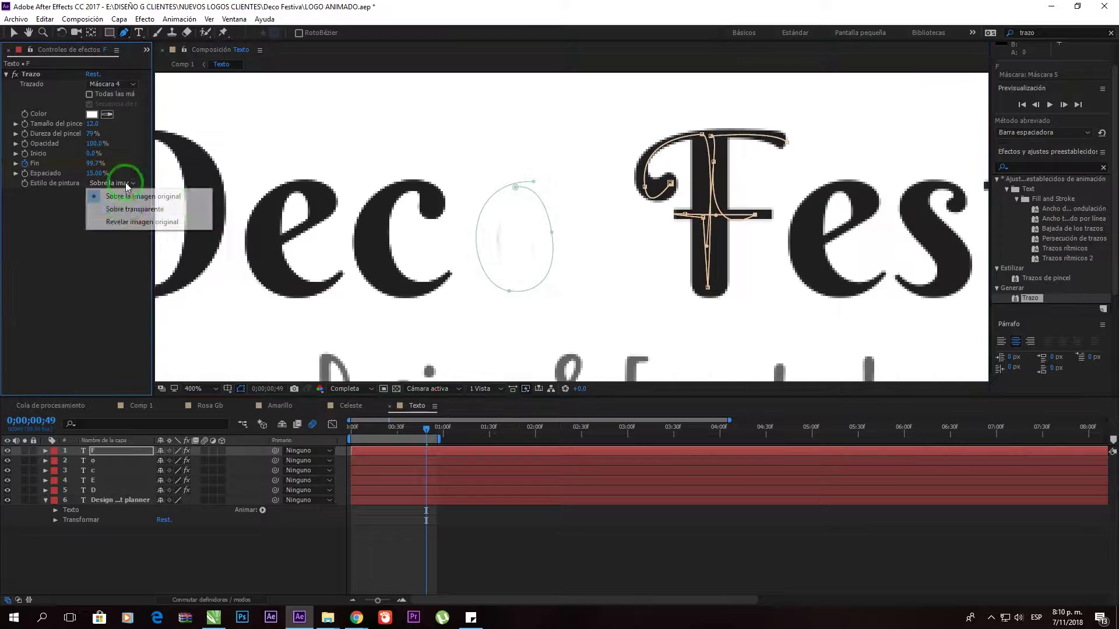
left_click(123, 219)
left_click(113, 84)
left_click(129, 128)
key("space")
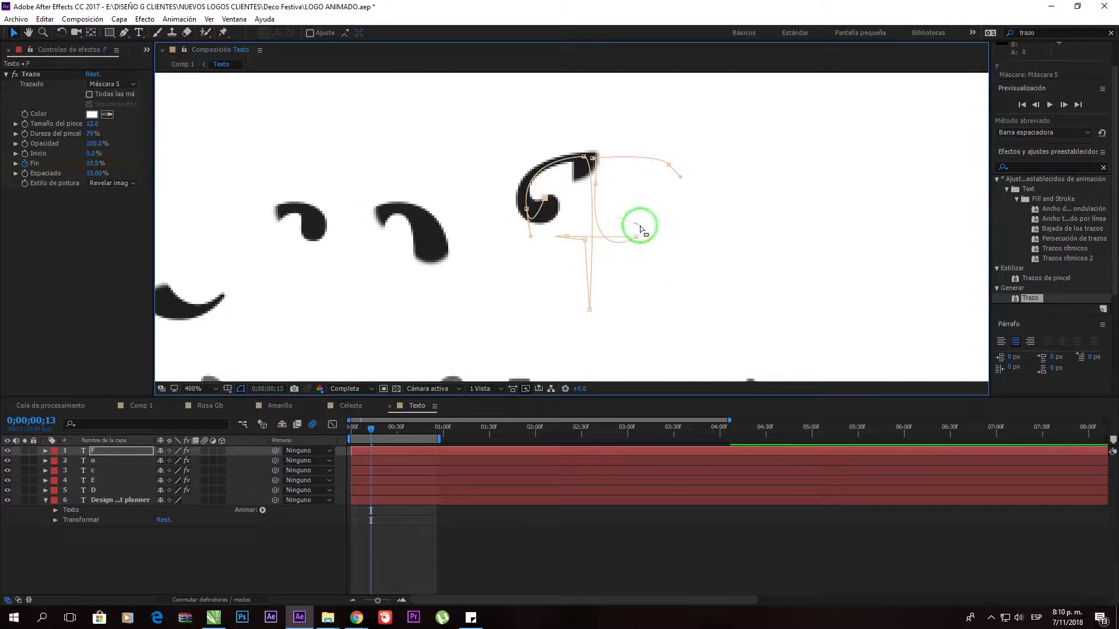
key("v")
mouse_move(942, 599)
left_click(1048, 105)
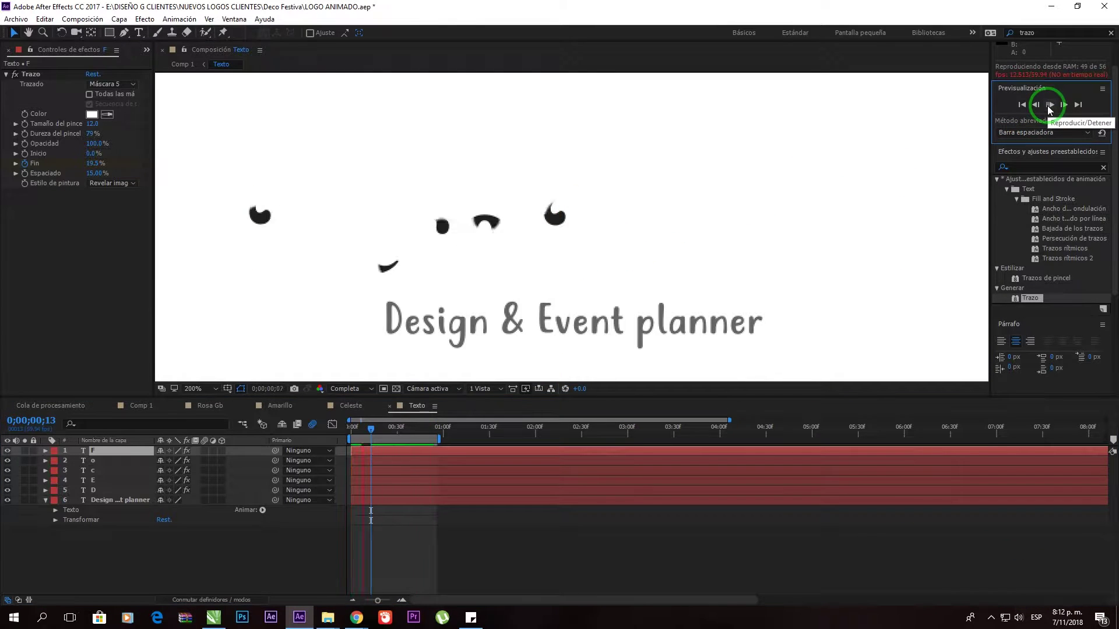
left_click(95, 451)
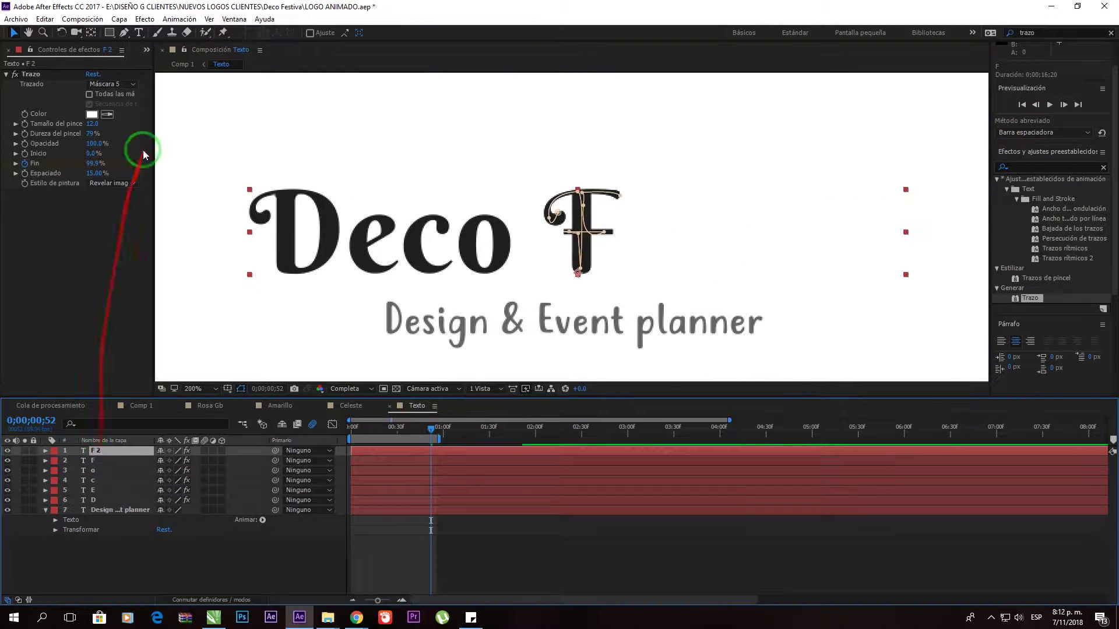
Step: Duplicate the F layer and rename the copy E
key("ctrl+d")
left_click(680, 262)
scroll(680, 262, "up", 1)
key("Return")
type("E")
left_click(124, 33)
Step: Trace a curved mask path along the e of Festiva
left_click(636, 285)
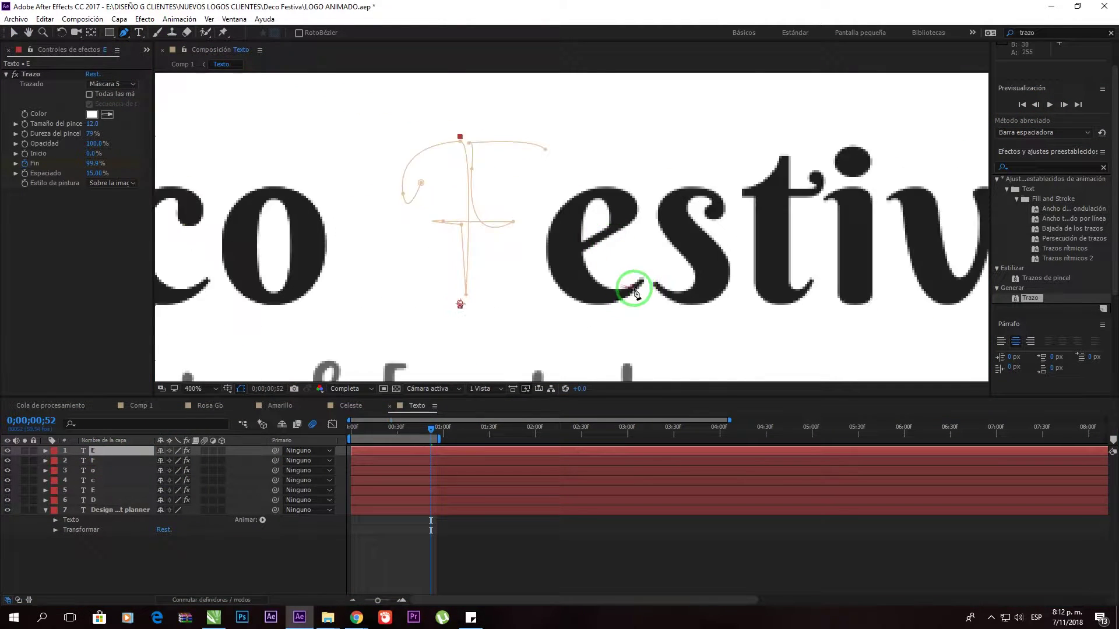
left_click_drag(576, 284, 560, 251)
left_click_drag(622, 222, 599, 201)
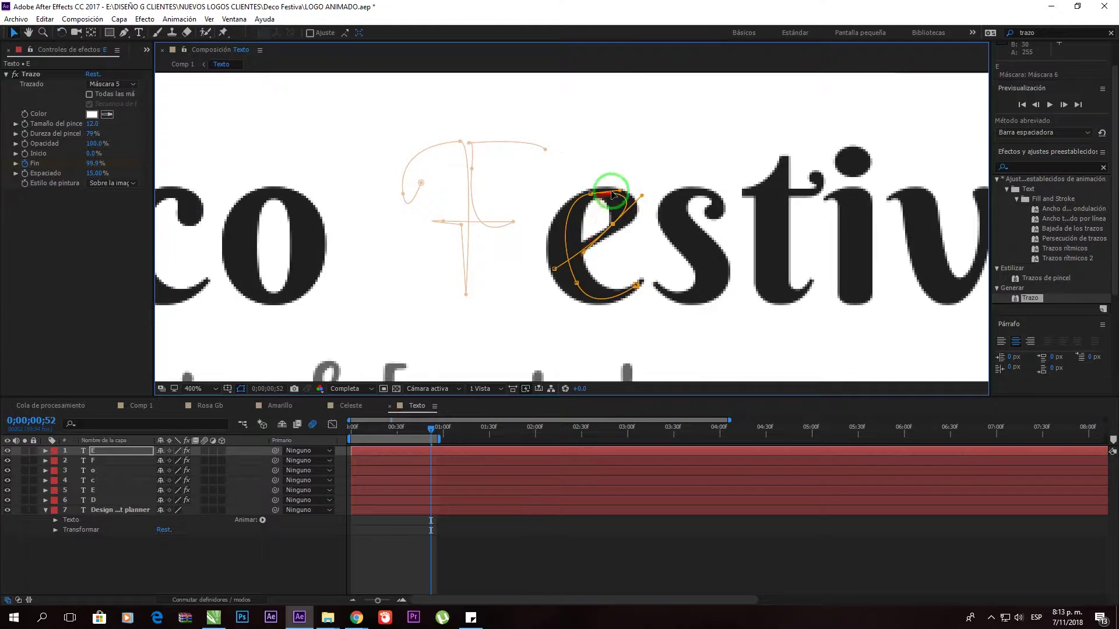
left_click(45, 451)
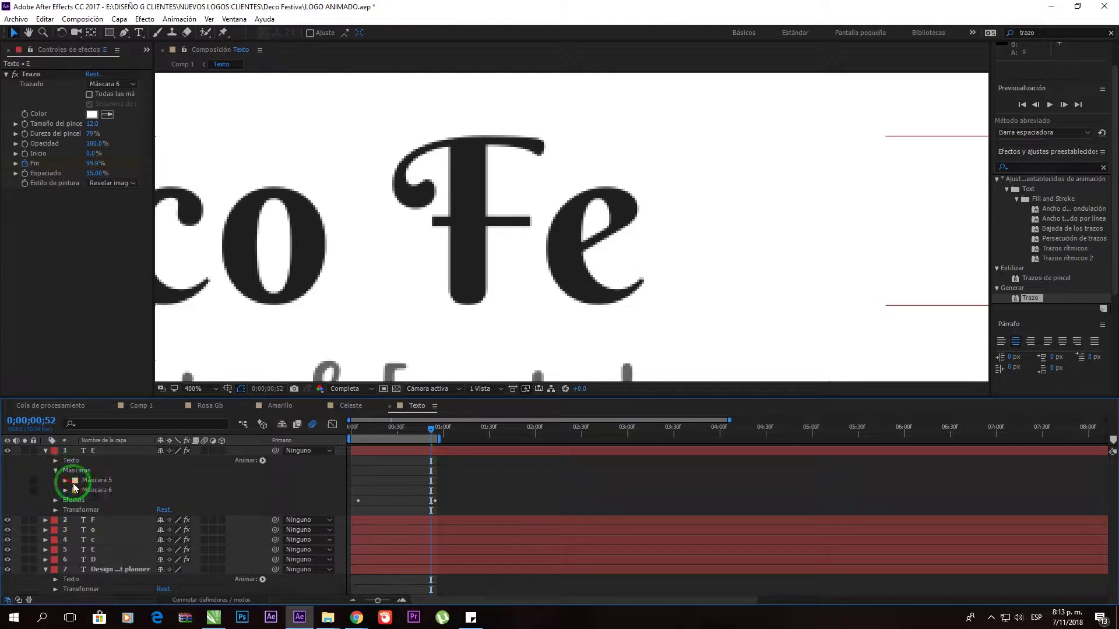
left_click(45, 450)
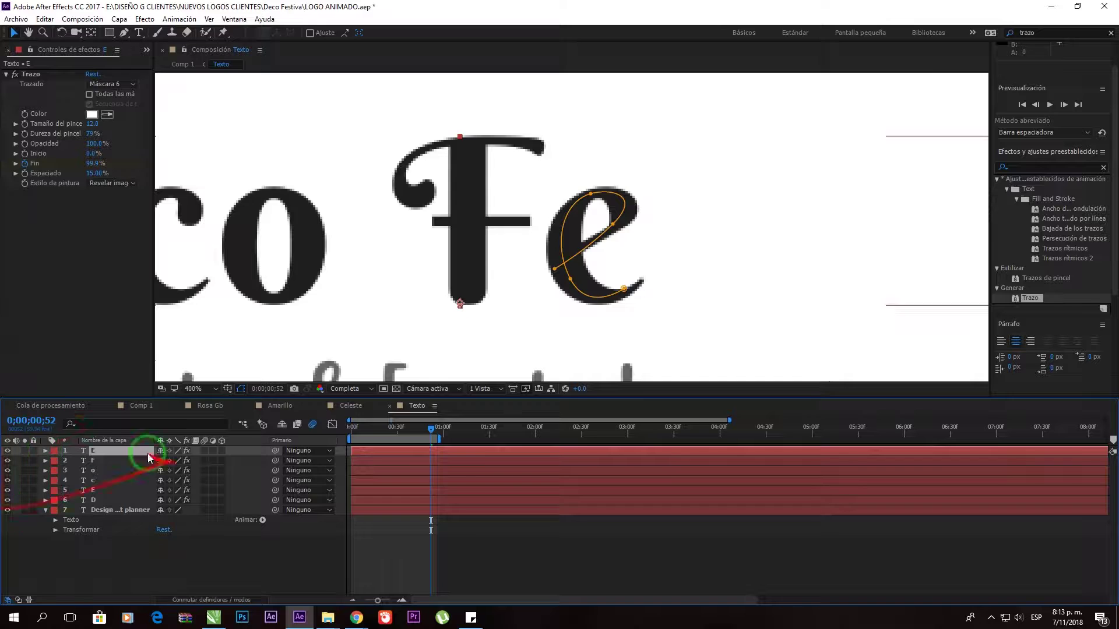
Step: Duplicate the E layer and set its Stroke paint style to reveal the original image
left_click(44, 19)
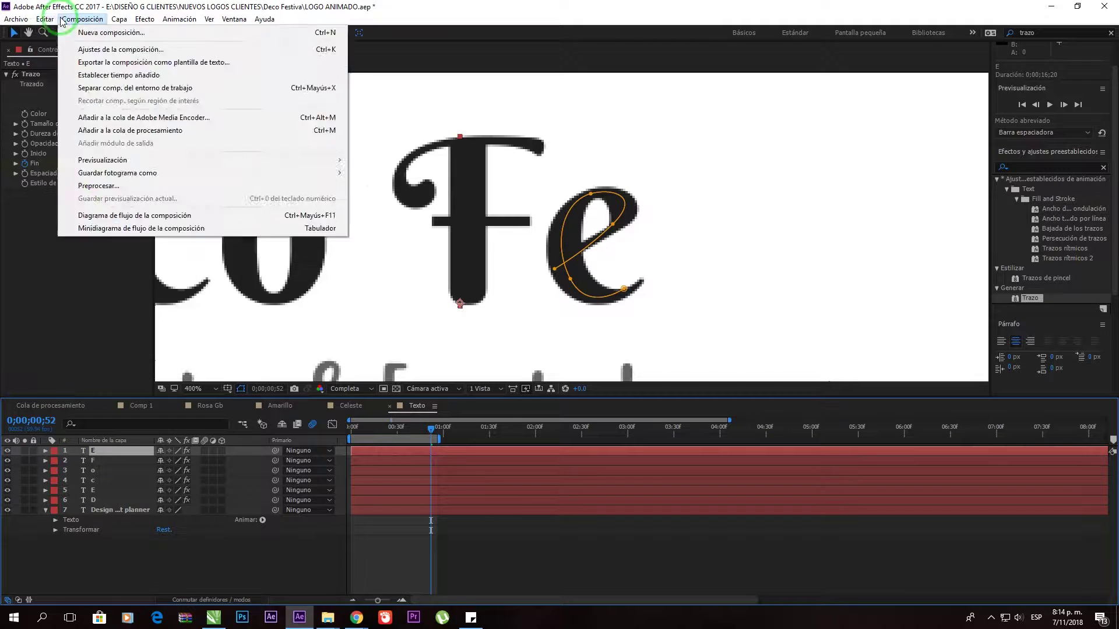
left_click(64, 163)
left_click(112, 183)
left_click(117, 82)
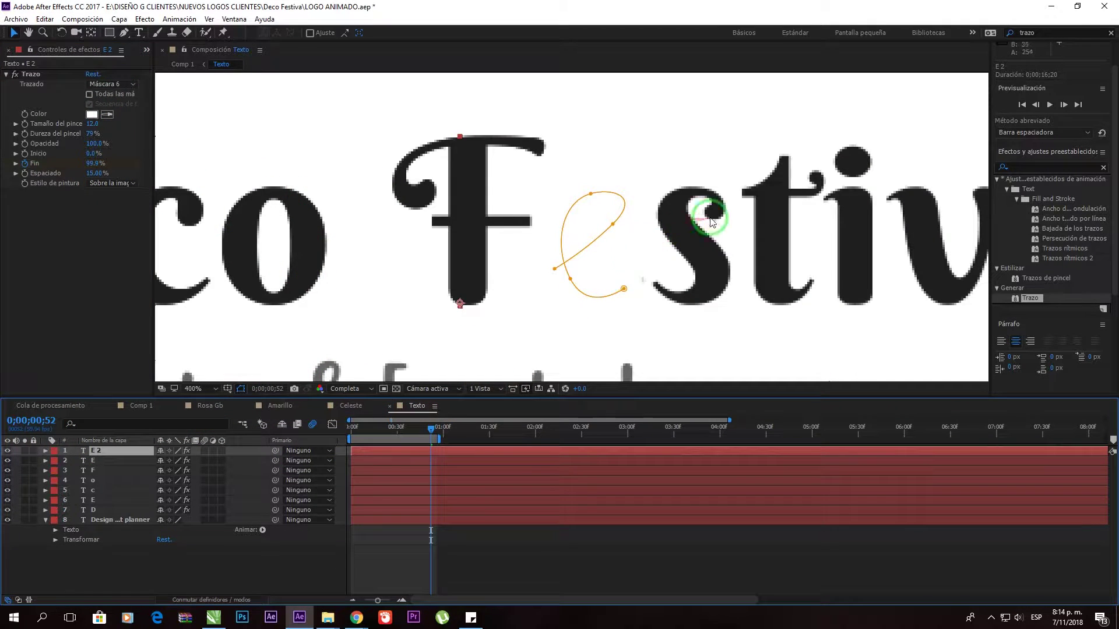
Step: Trace the s mask and make the S layer's stroke follow it, revealing only the s
left_click(703, 192)
left_click(655, 285)
left_click_drag(681, 237, 725, 290)
left_click(685, 238)
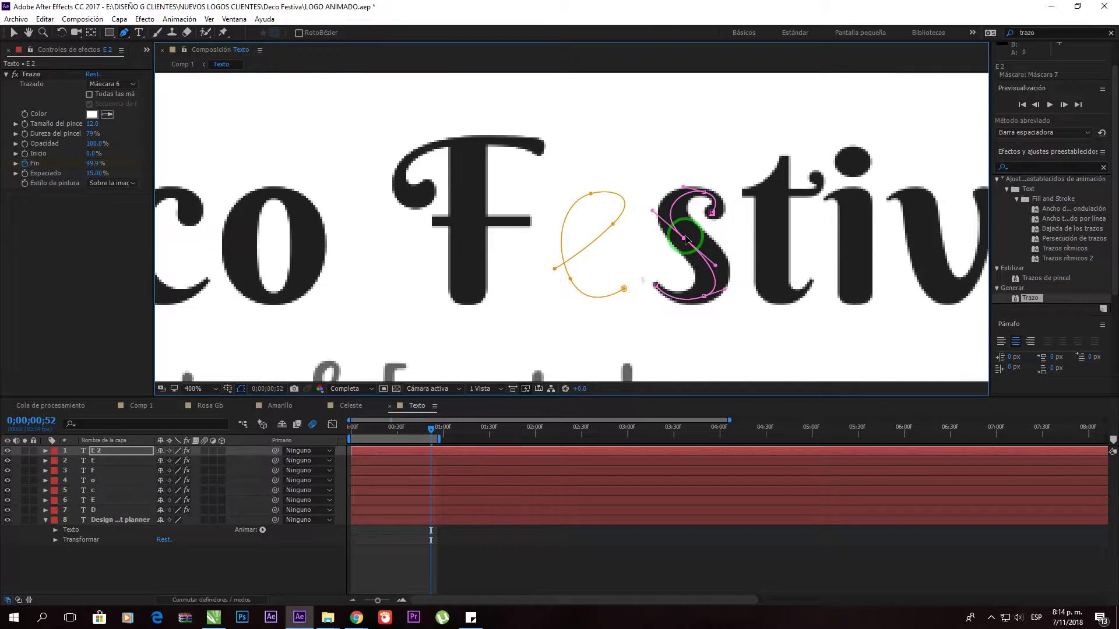
left_click(105, 196)
left_click(112, 84)
left_click(117, 75)
left_click(107, 457)
key("Return")
Step: Duplicate the S layer as T, set it to reveal the original image, and trace the t
key("ctrl+d")
key("Return")
type("T")
left_click(113, 183)
left_click(111, 164)
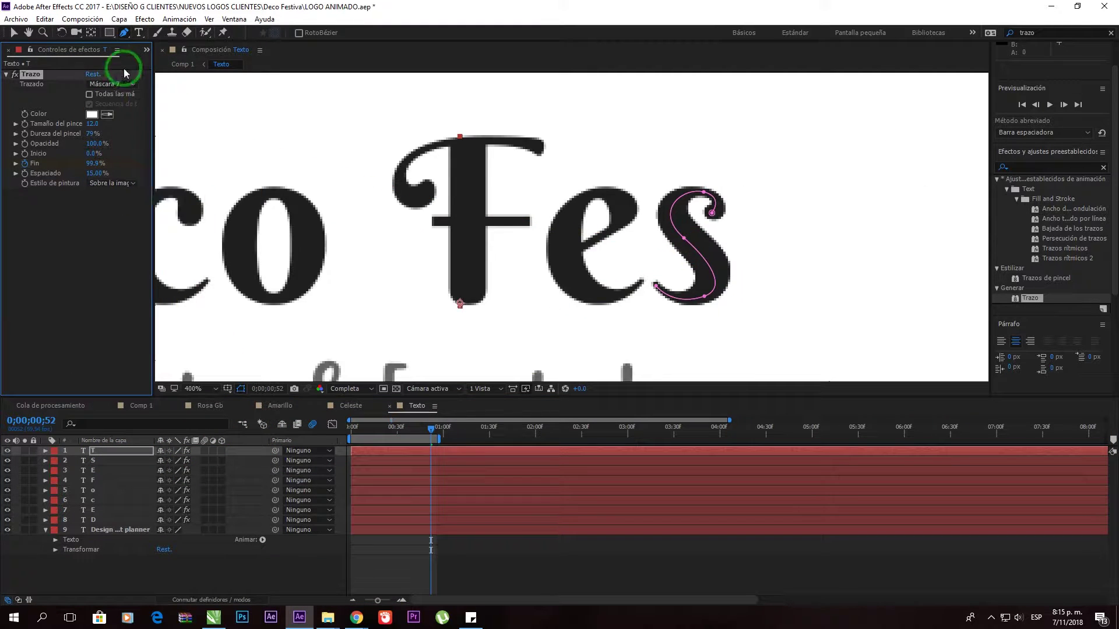
left_click(810, 282)
left_click_drag(773, 290, 767, 269)
left_click(781, 157)
left_click(799, 180)
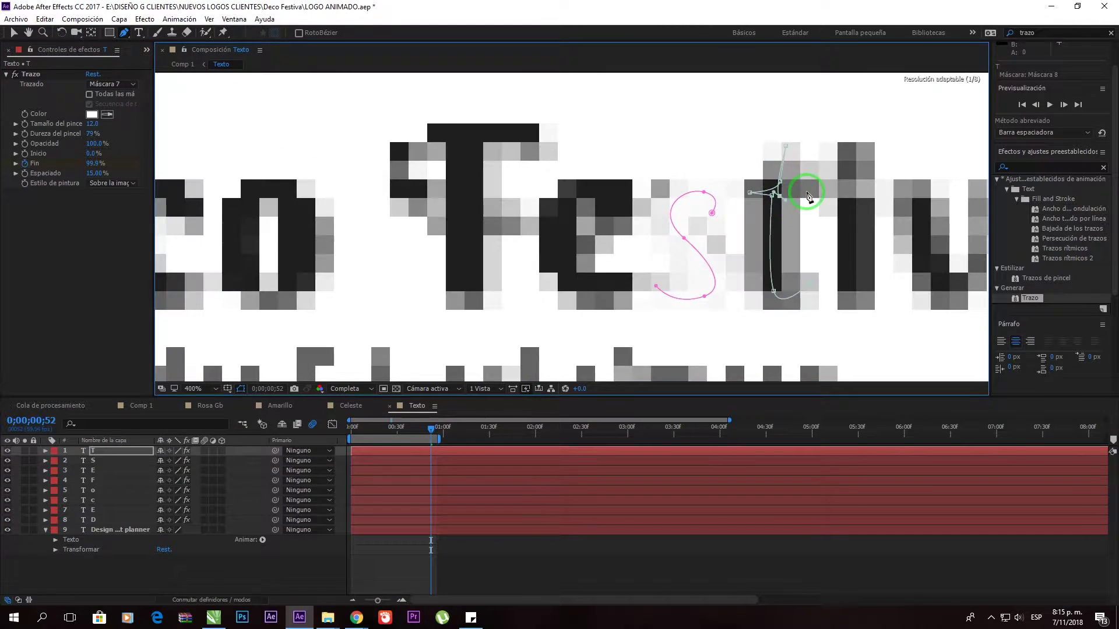
Step: Adjust the t mask points so the T stroke reveals only the t
key("v")
left_click(93, 461)
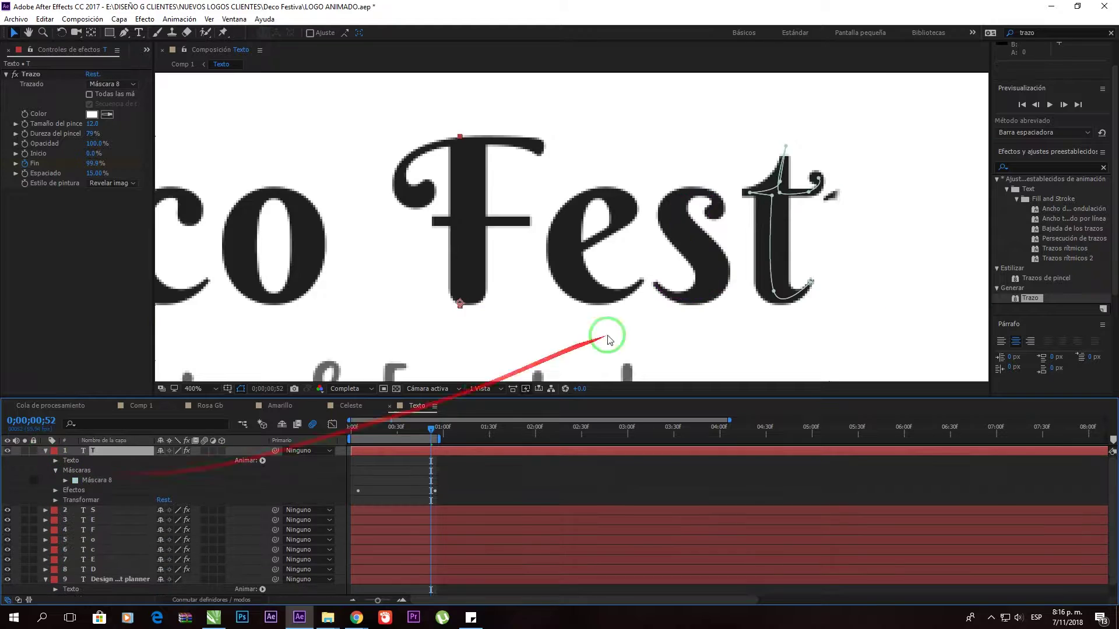
left_click_drag(811, 175, 807, 169)
left_click(775, 193)
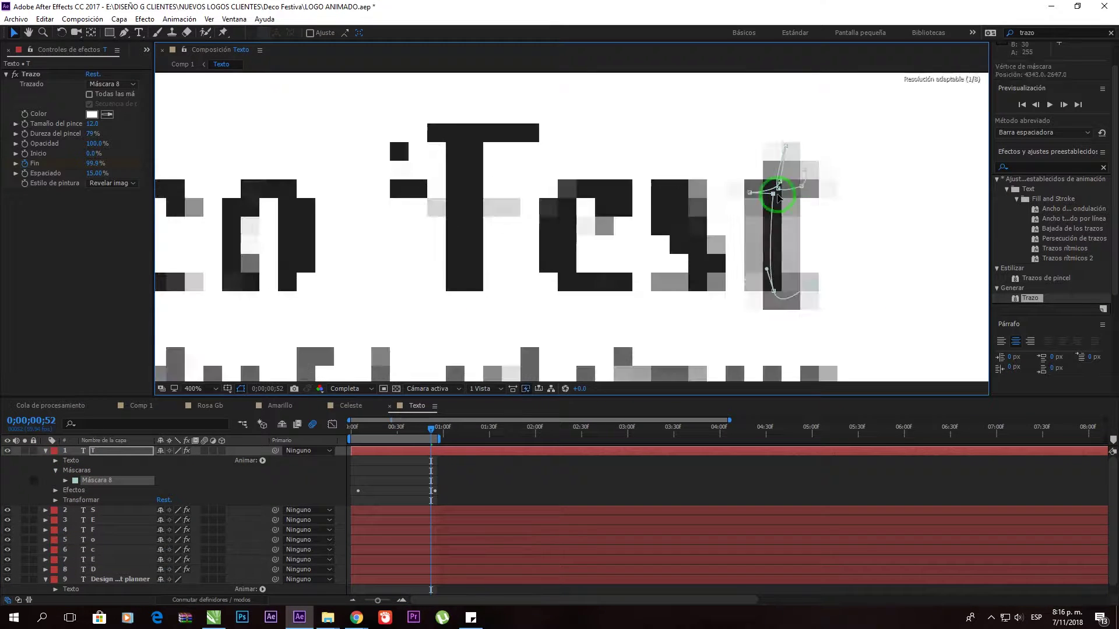
left_click(46, 450)
Step: Duplicate the T layer, trace a mask on the i, and reveal the original image
left_click(45, 19)
left_click(75, 150)
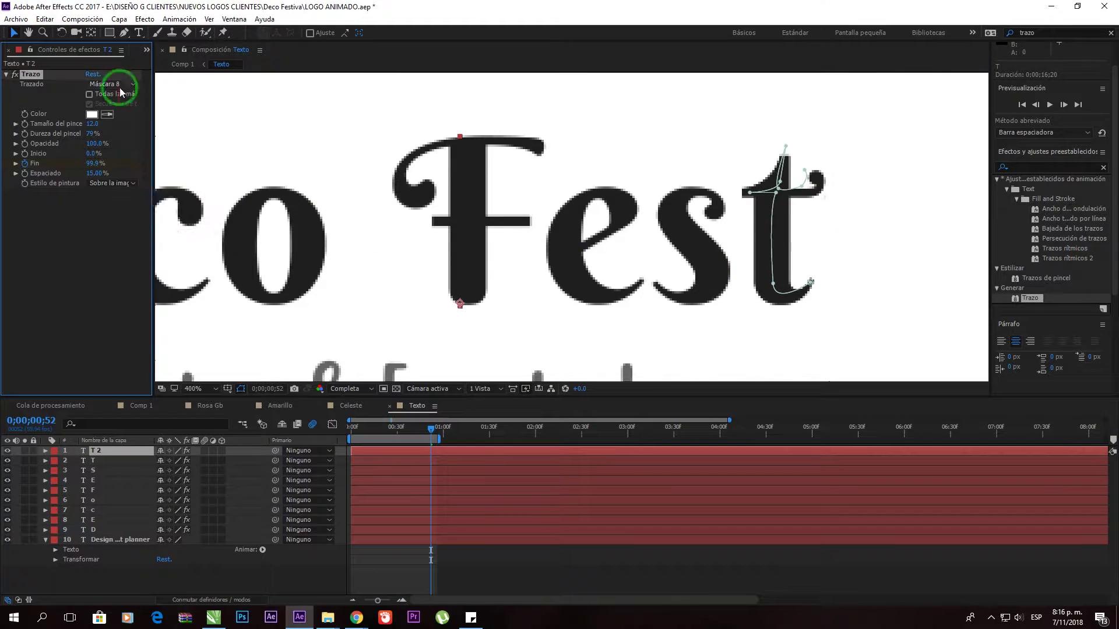
left_click(124, 32)
left_click(581, 293)
left_click(573, 202)
left_click(571, 159)
left_click(112, 183)
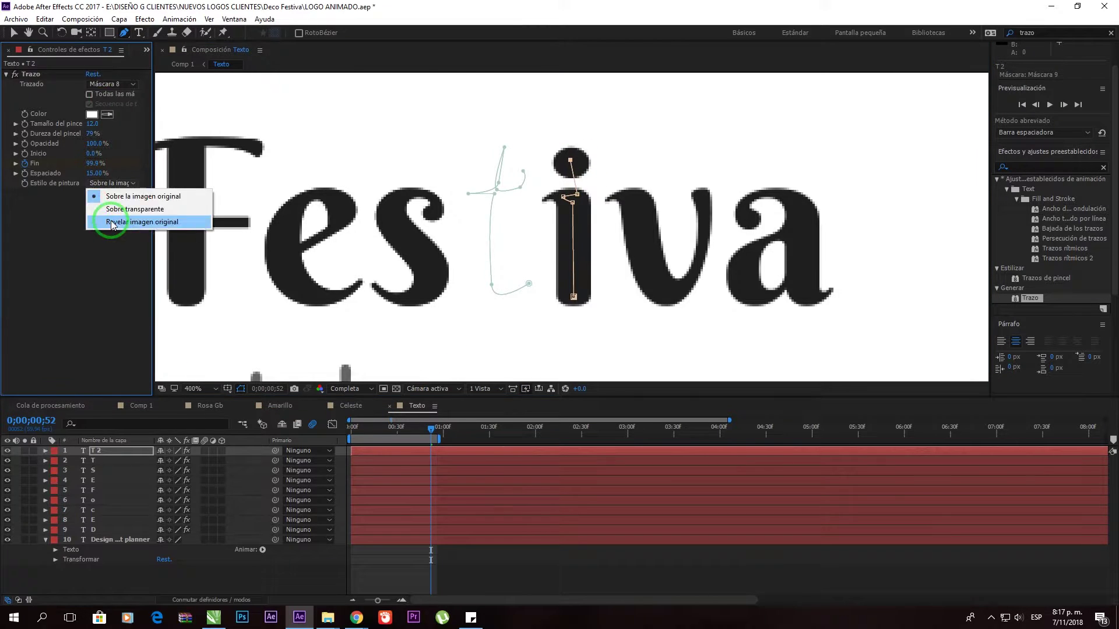
Step: Delete the leftover Máscara 8 from the I layer and duplicate it for the V
left_click(104, 222)
left_click(87, 480)
key("Delete")
left_click(495, 447)
left_click(433, 429)
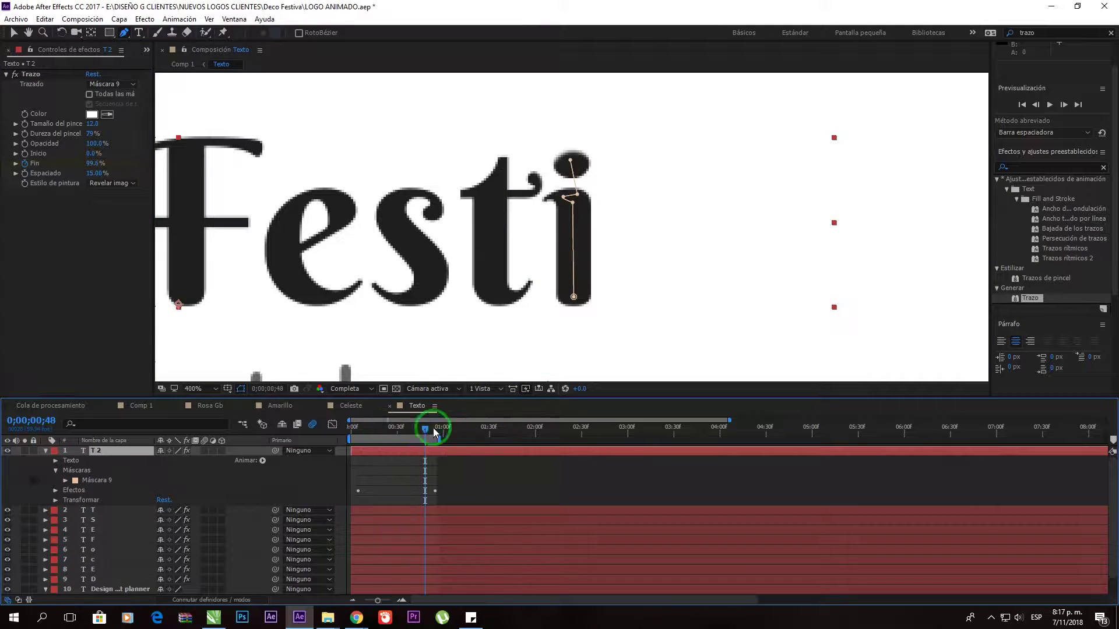
key("ctrl+d")
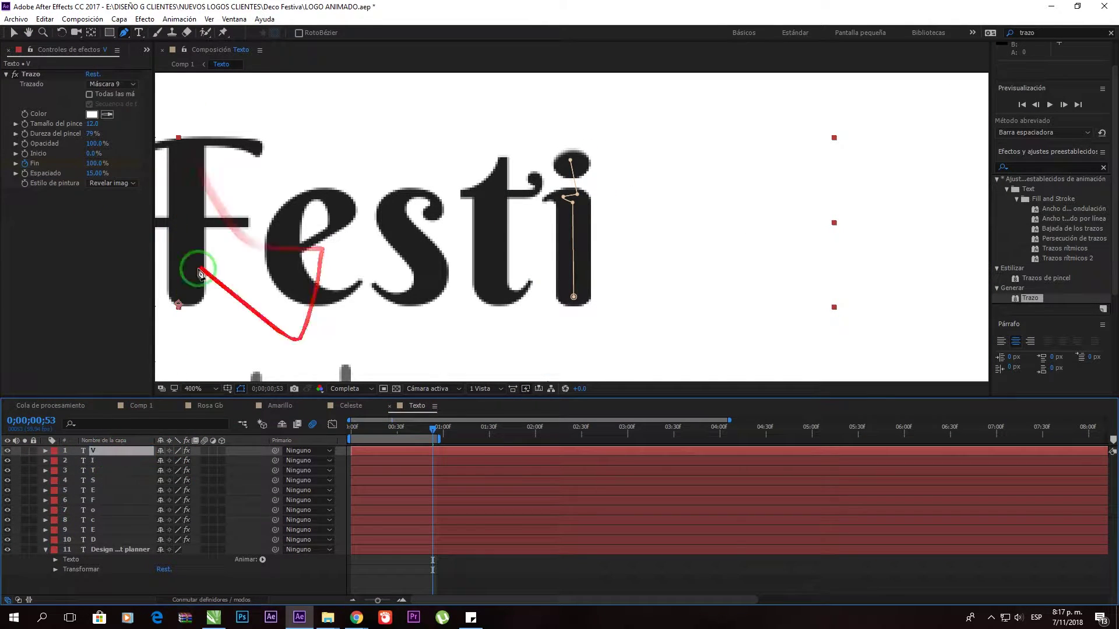
Step: Trace the v mask path and set the V stroke's Paint Style to Reveal Original Image
left_click(639, 238)
left_click(617, 196)
left_click_drag(667, 297, 710, 240)
left_click(112, 183)
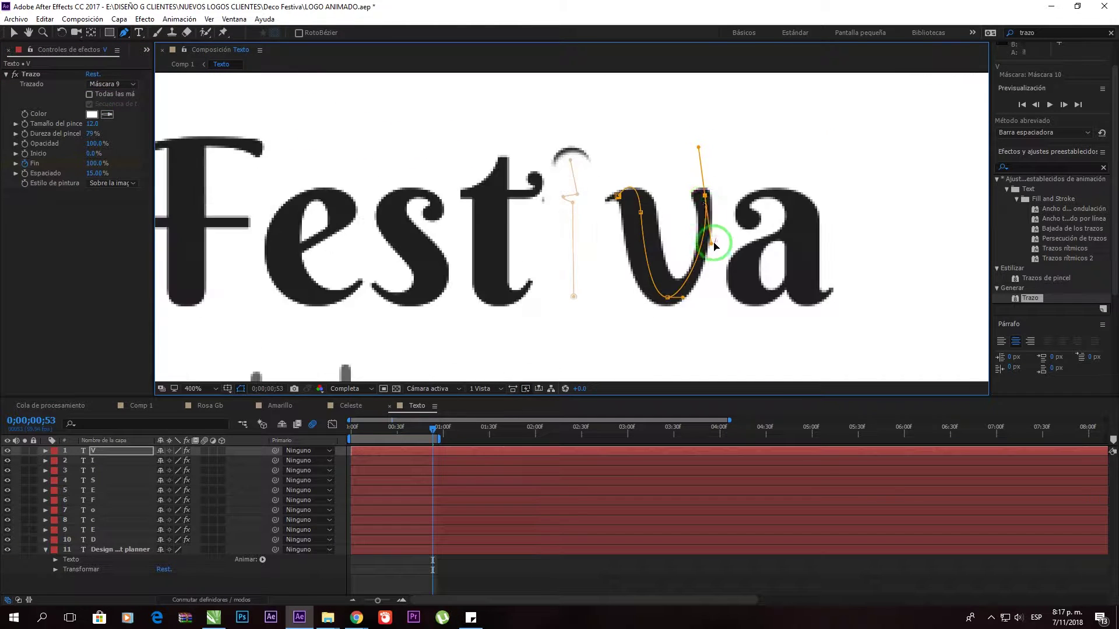
left_click(113, 203)
key("v")
left_click(643, 217)
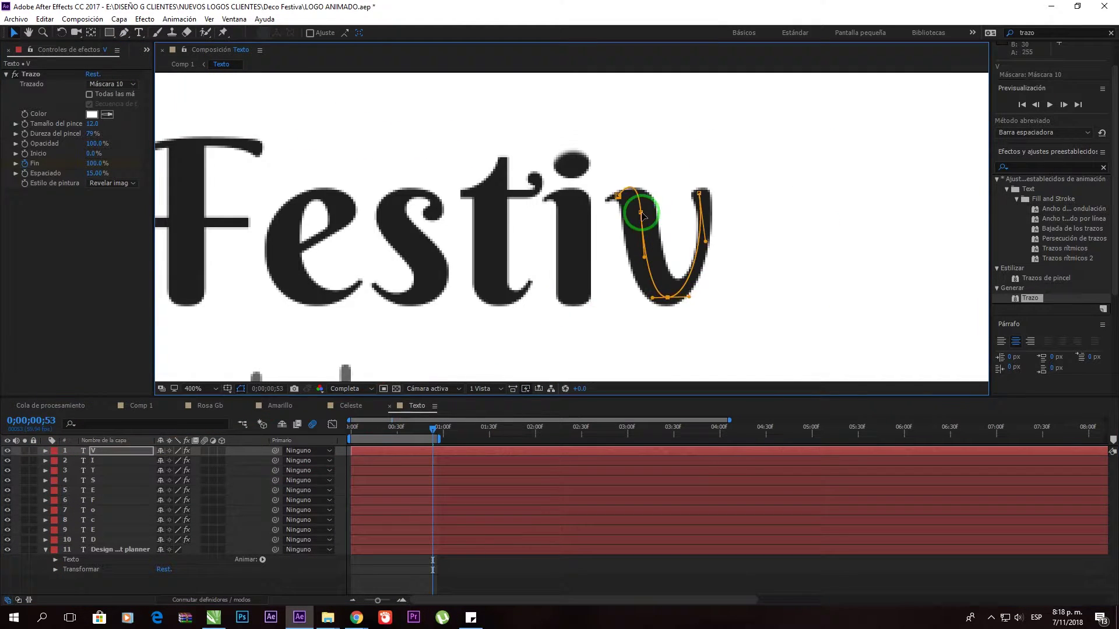
left_click_drag(392, 430, 429, 429)
Step: Duplicate the V layer with Ctrl+D to create the new A layer
left_click(97, 460)
left_click(94, 451)
key("ctrl+d")
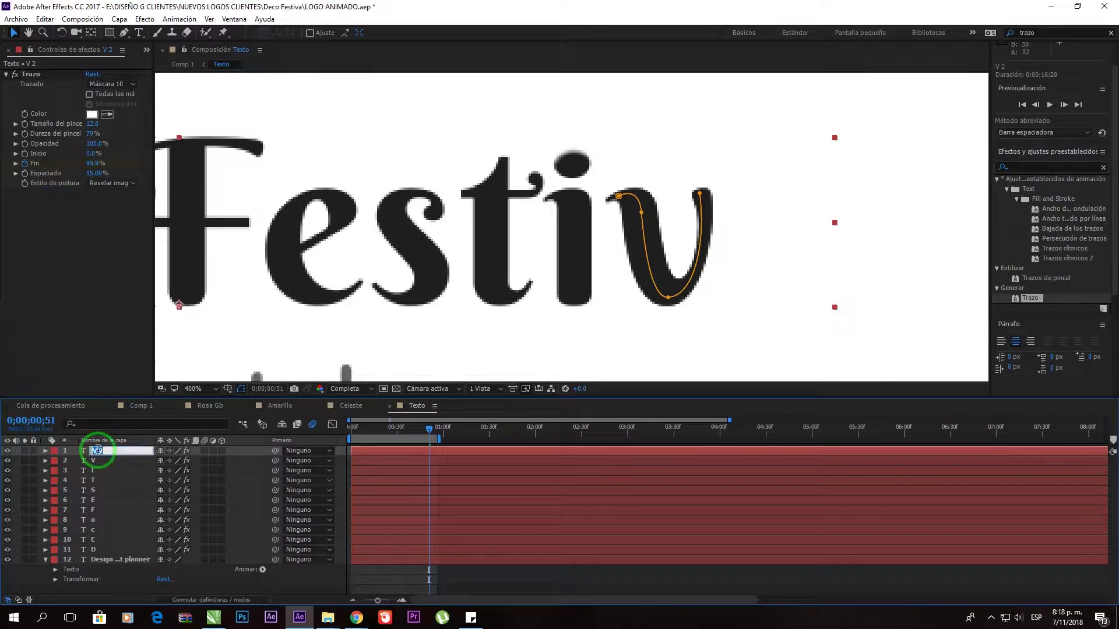
type("A")
key("g")
Step: Pen-trace a six-point mask path around the a, pulling a long curve at its top
left_click(747, 222)
left_click(761, 194)
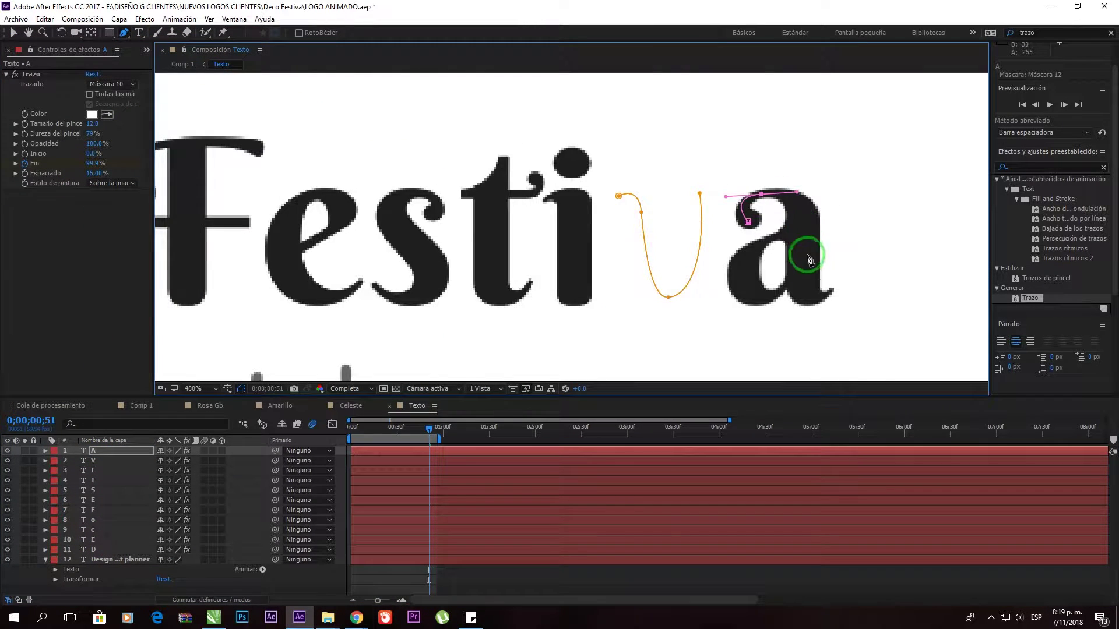
left_click(806, 239)
left_click(804, 262)
left_click(781, 282)
left_click(750, 300)
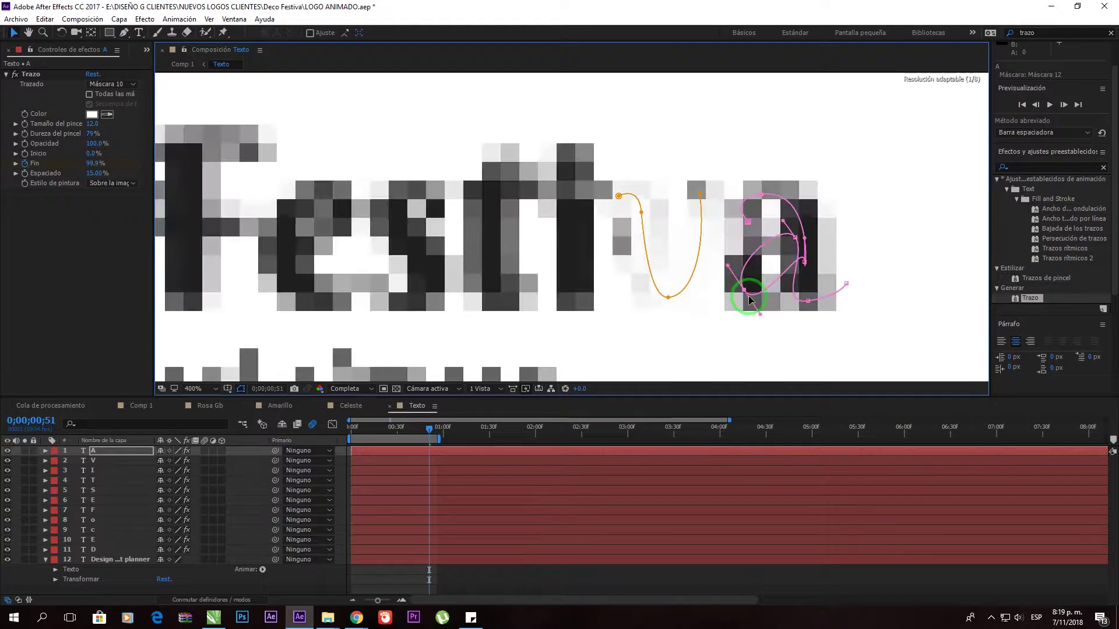
left_click_drag(750, 300, 775, 307)
left_click_drag(748, 219, 831, 191)
left_click(774, 314)
left_click(40, 449)
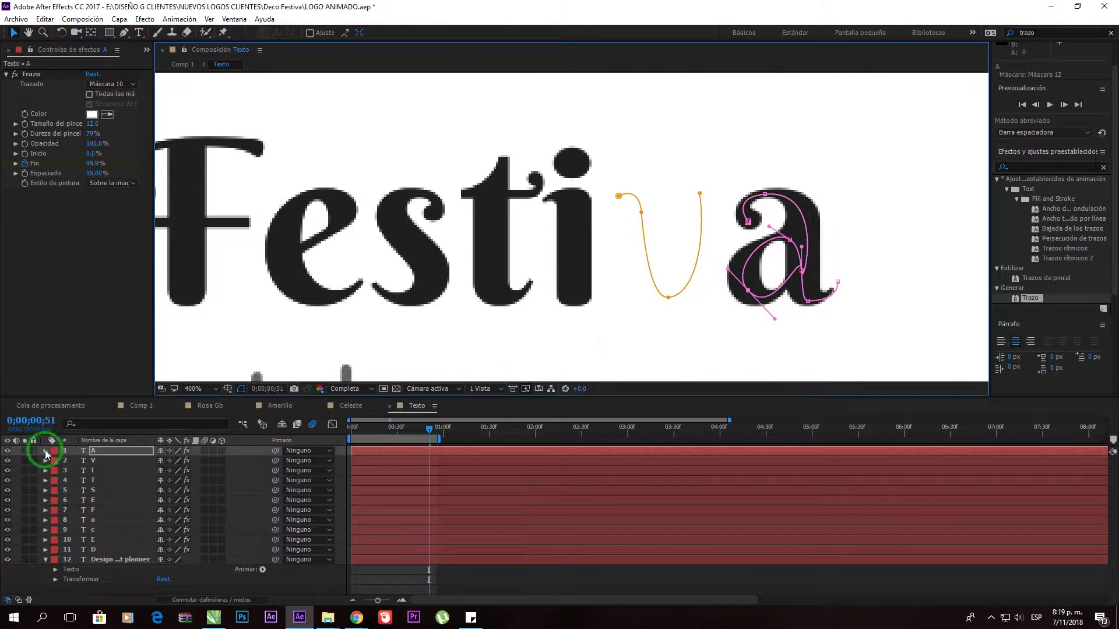
left_click(124, 145)
left_click(46, 460)
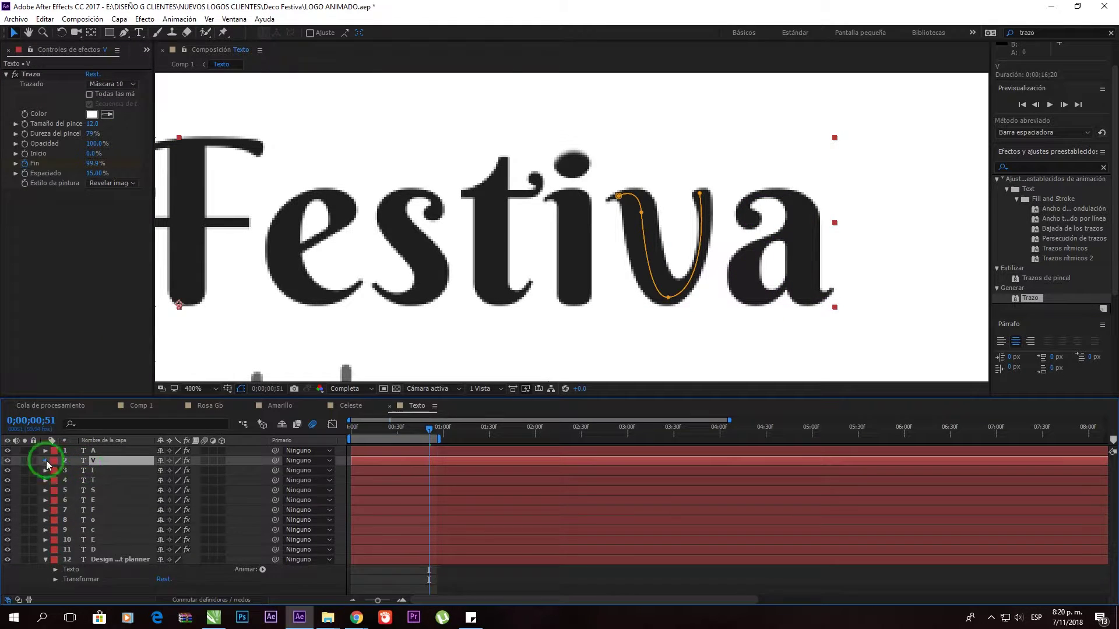
Step: Expand the V layer's masks and RAM-preview the letter-by-letter draw-on of Festiva
left_click(381, 429)
left_click(56, 480)
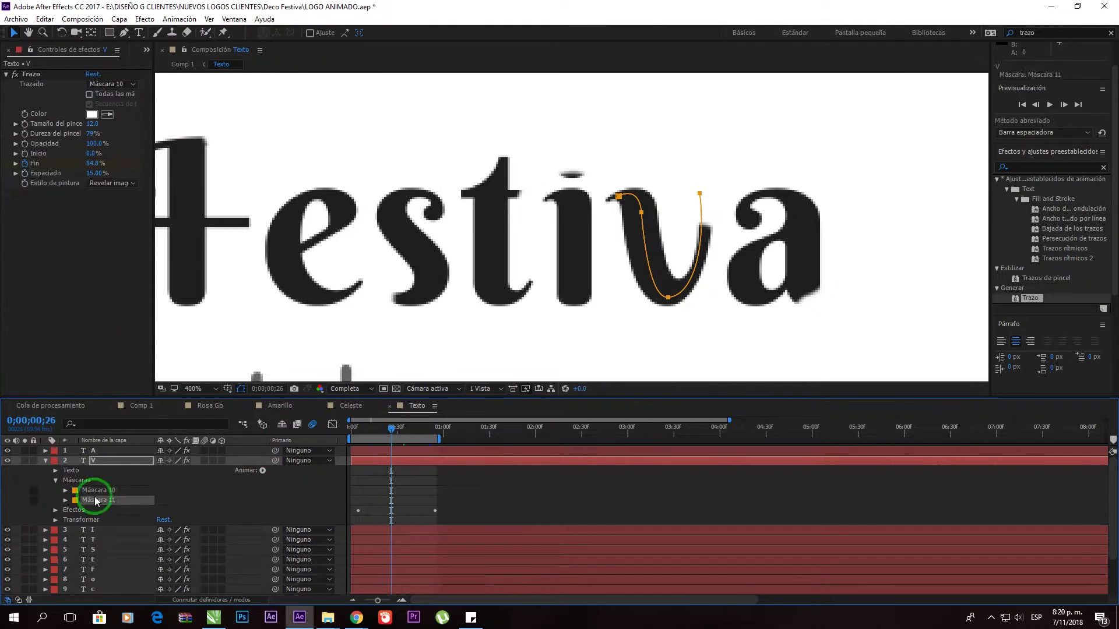
key("space")
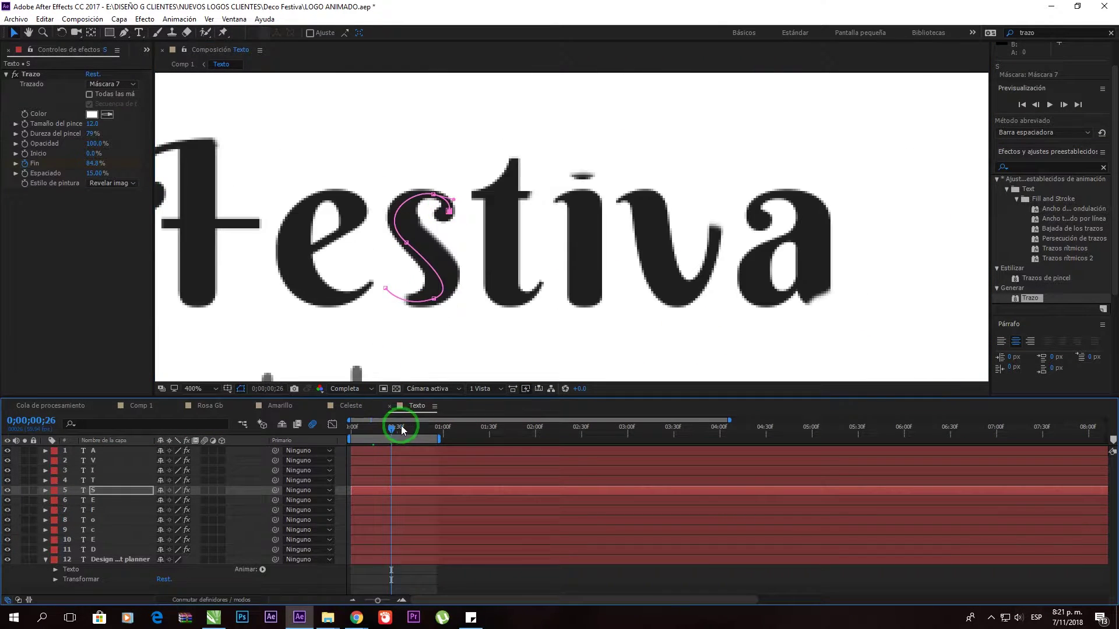
left_click(1049, 104)
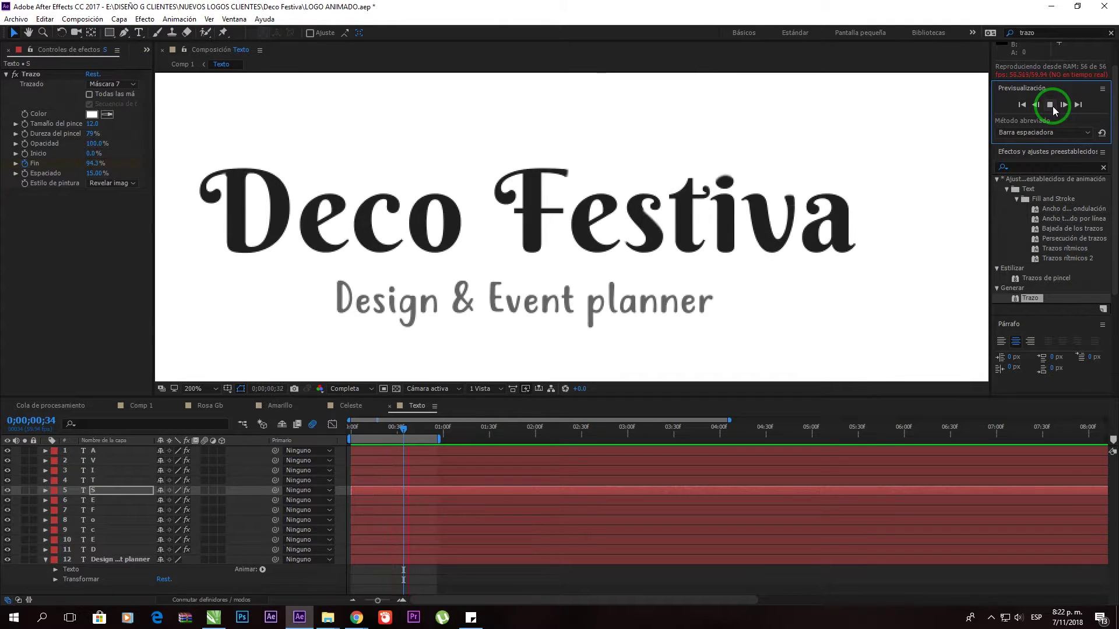
Step: Keyframe the subtitle's Position, apply Easy Ease, and reshape its speed curve in the Graph Editor
left_click(100, 558)
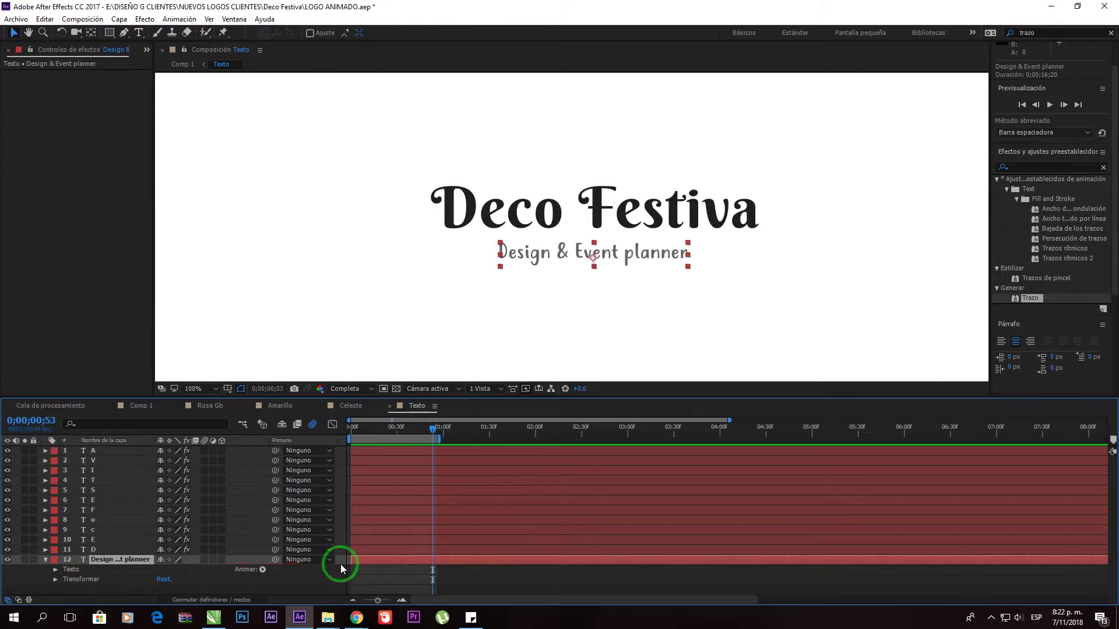
left_click(56, 580)
left_click(439, 562)
left_click(162, 589)
right_click(481, 560)
left_click(513, 529)
key("shift+F3")
left_click(453, 569)
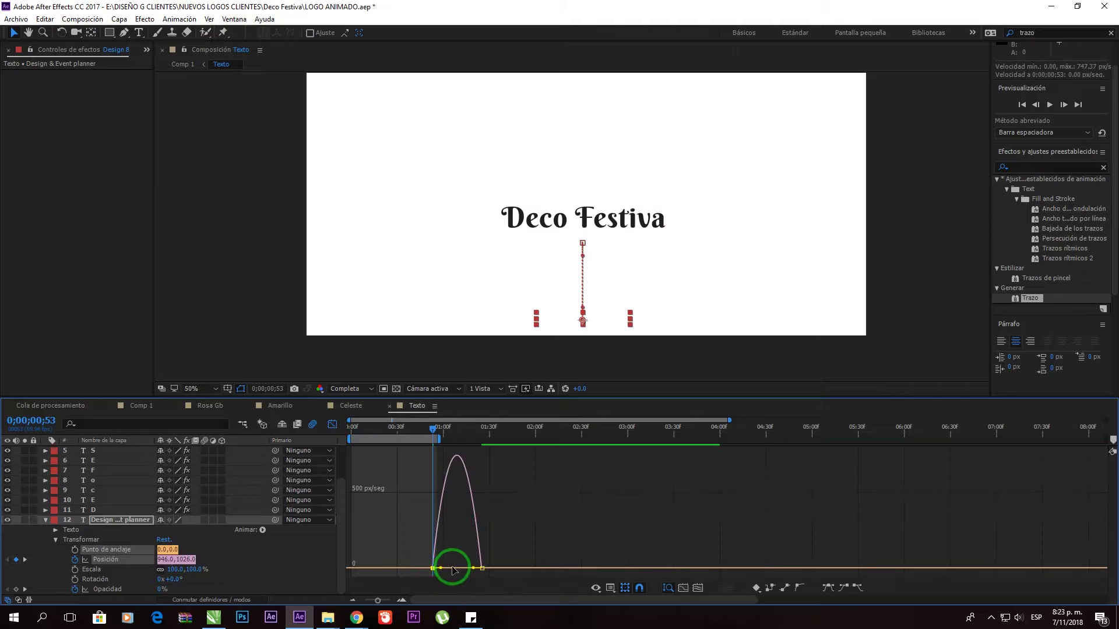
left_click(204, 512)
key("shift+F3")
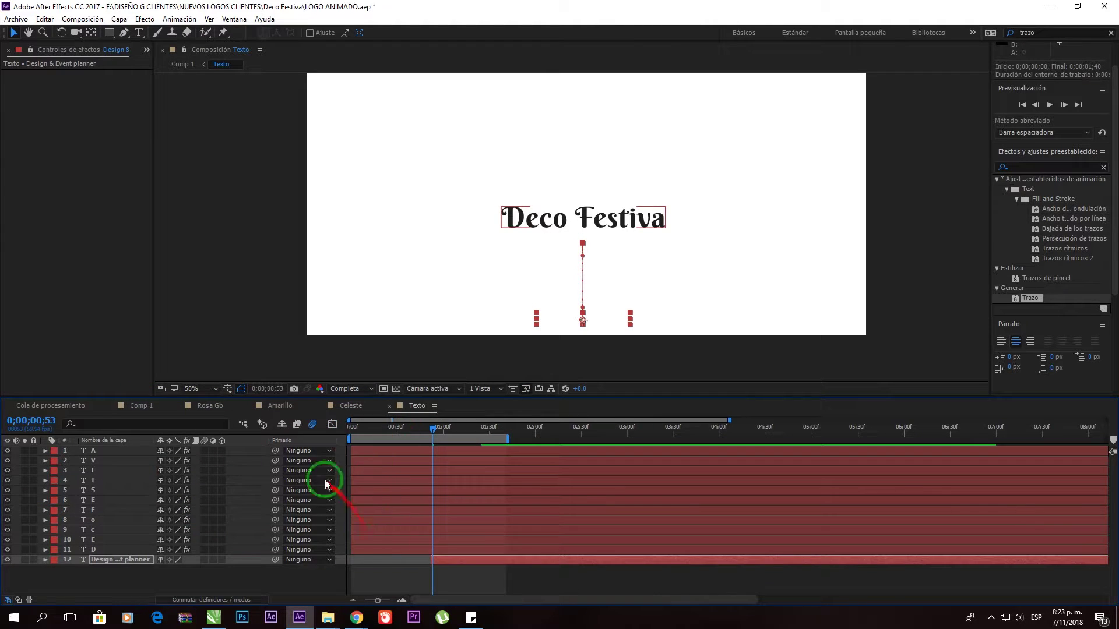
Step: Offset the first letter layers' start times, set viewer zoom to Fit, and preview
left_click(378, 510)
mouse_move(378, 490)
left_mouse_down()
mouse_move(413, 490)
mouse_move(414, 480)
left_mouse_up()
left_click_drag(367, 470, 460, 455)
left_click(200, 389)
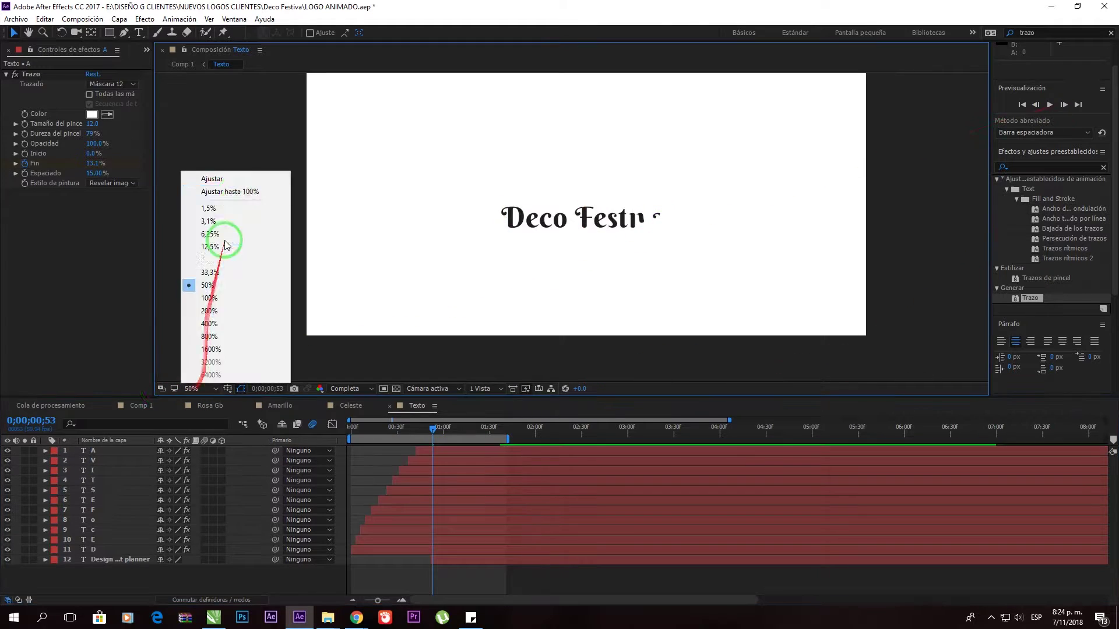
left_click(212, 179)
key("space")
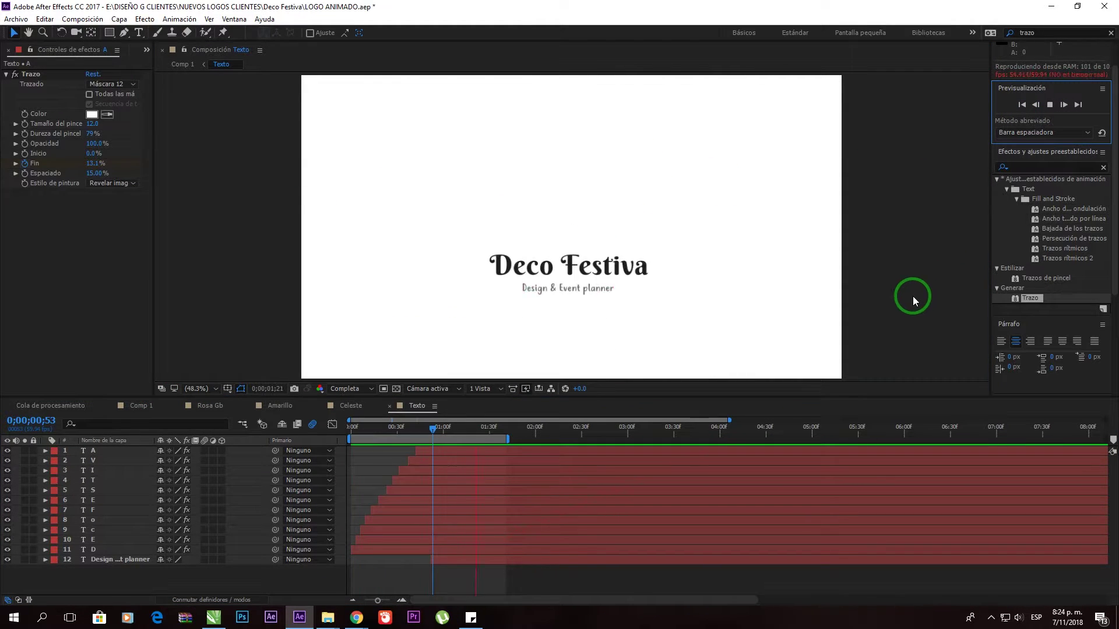
Step: Finish the staircase by shifting layers 10 through 3, A and V later, then preview
left_click(502, 559)
key("p")
mouse_move(381, 542)
left_mouse_down()
mouse_move(452, 480)
mouse_move(479, 480)
left_mouse_up()
left_click_drag(420, 460, 514, 450)
left_click(1050, 104)
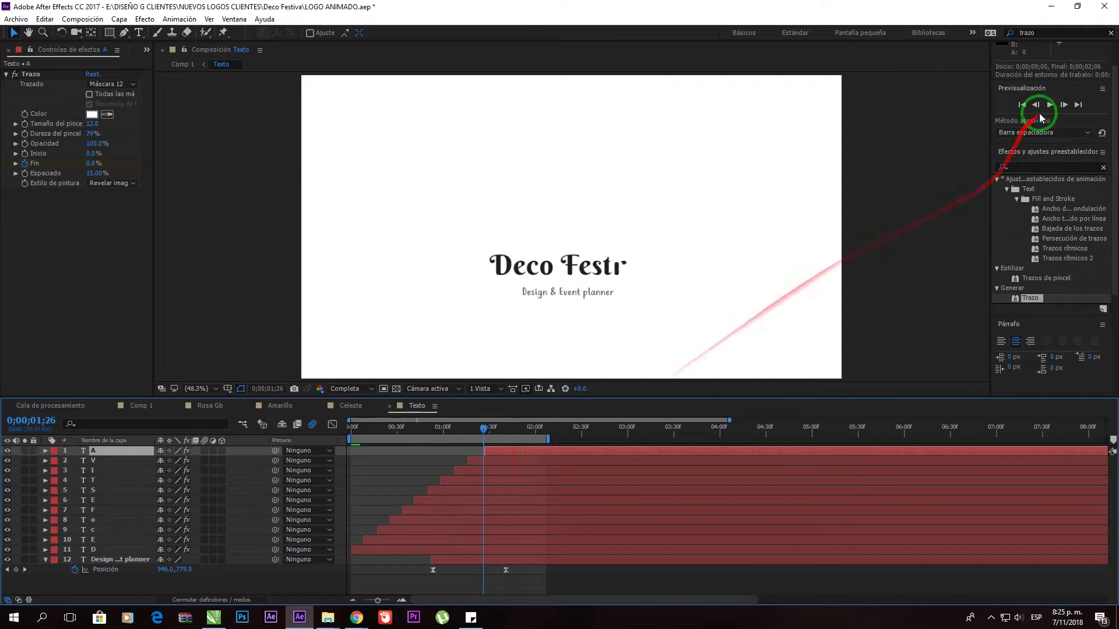
left_click_drag(408, 444, 464, 551)
Step: Pre-compose the eleven letters into Texto decor F and add the Deco Festiva logo PNG
right_click(464, 497)
left_click(512, 392)
left_click(617, 373)
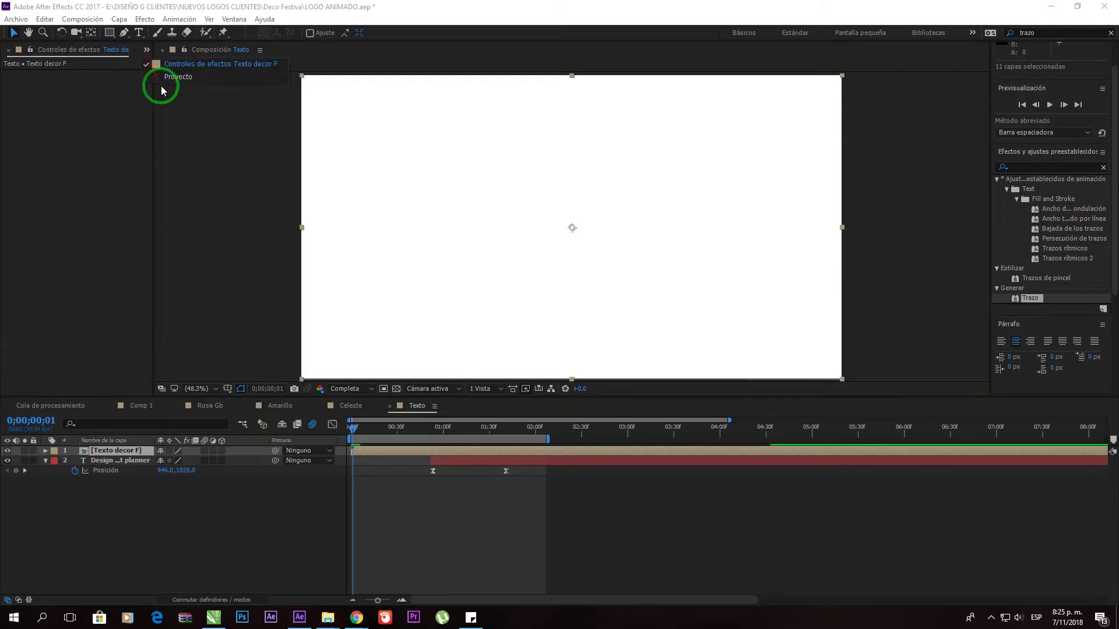
left_click_drag(26, 188, 417, 387)
Step: Duplicate the Texto decor F layer three times
left_click(45, 19)
left_click(65, 169)
left_click(45, 19)
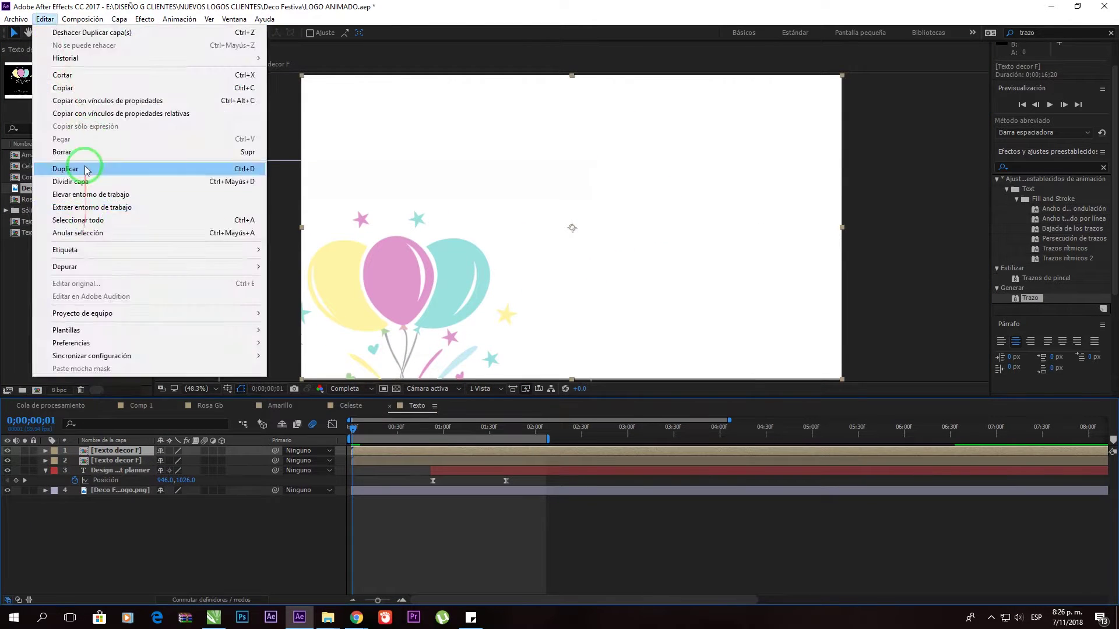
left_click(66, 169)
left_click(45, 20)
Step: Rename the copies Texto NEGRO, CELESTE, Rosa and Amarillo, and stagger their start times
left_click(66, 169)
key("ctrl+Down")
key("Return")
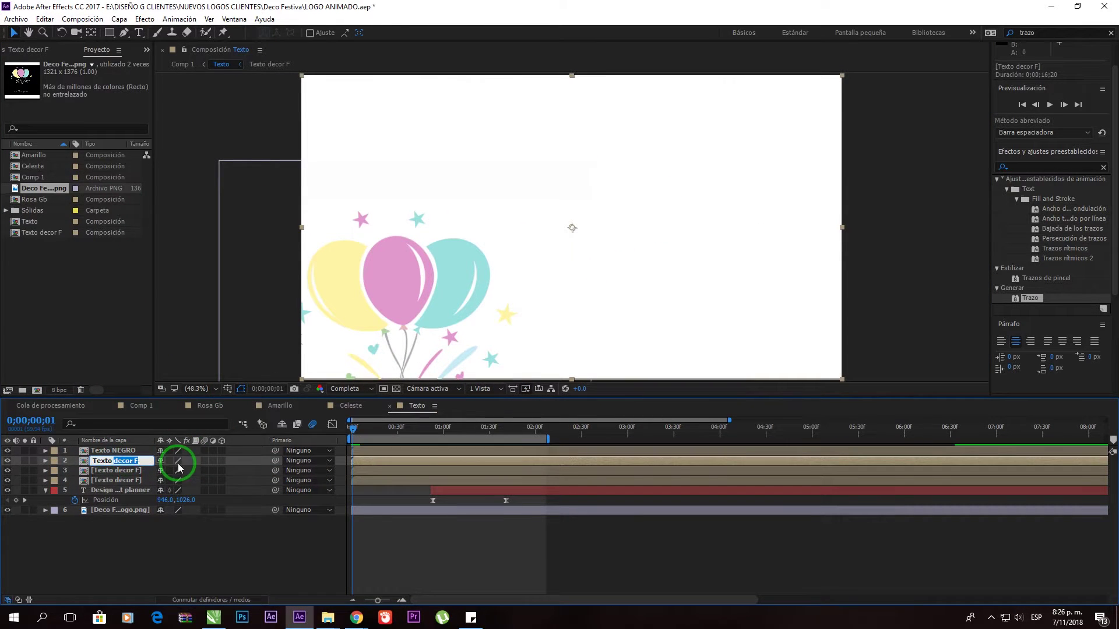
left_click(128, 470)
key("Return")
type("osa")
key("Return")
left_click(220, 481)
key("Return")
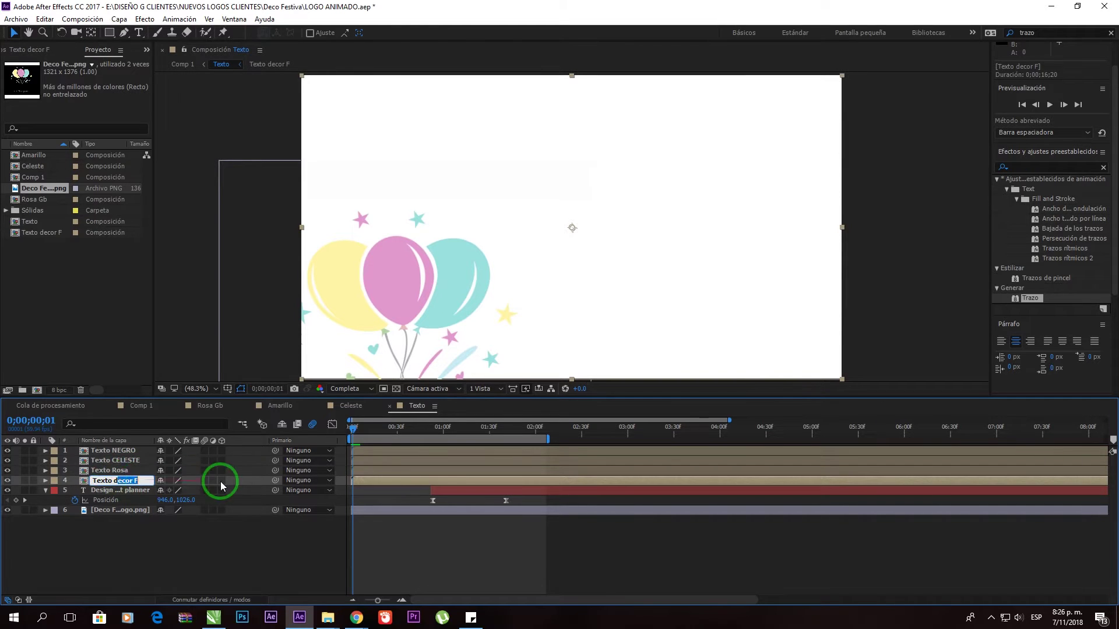
type("Amarill")
mouse_move(387, 463)
left_mouse_down()
mouse_move(408, 460)
mouse_move(407, 470)
left_mouse_up()
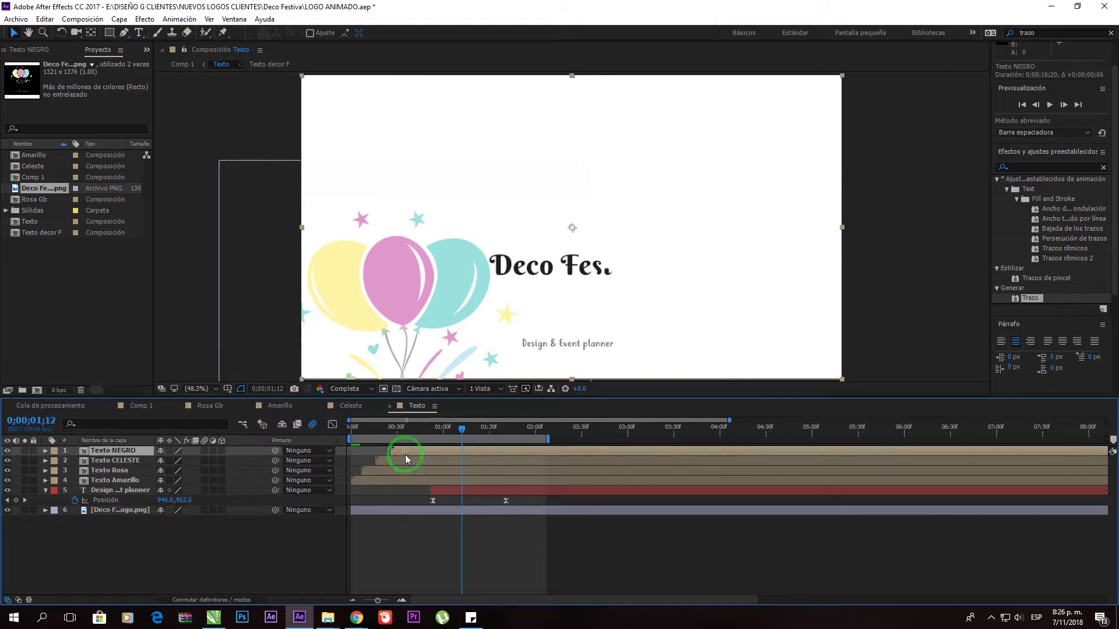
Step: Apply the Fill (relleno) effect to Texto Amarillo in yellow and to Texto Rosa
left_click(386, 484)
left_click(1043, 167)
type("relleno")
left_click_drag(1033, 228, 425, 480)
left_click(92, 104)
left_click(338, 280)
left_click(108, 106)
mouse_move(1032, 229)
left_mouse_down()
mouse_move(400, 473)
mouse_move(419, 460)
left_mouse_up()
Step: Set Texto CELESTE's fill to light blue, extend the work area, and preview the colored draw-on
left_click(108, 105)
left_click(454, 258)
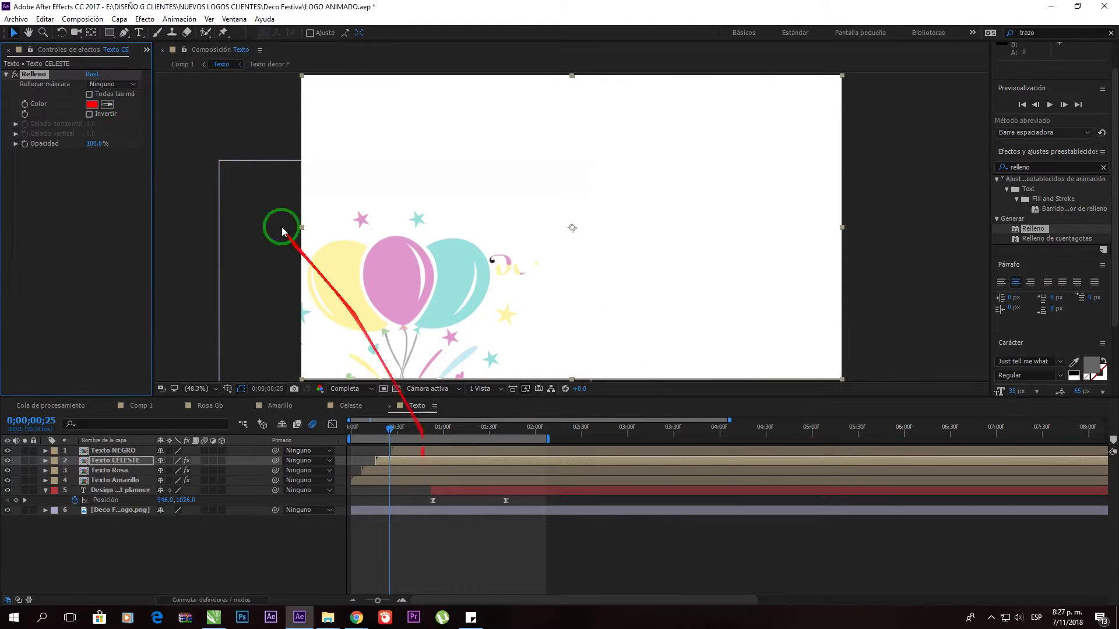
left_click(416, 427)
left_click_drag(251, 398, 250, 469)
key("space")
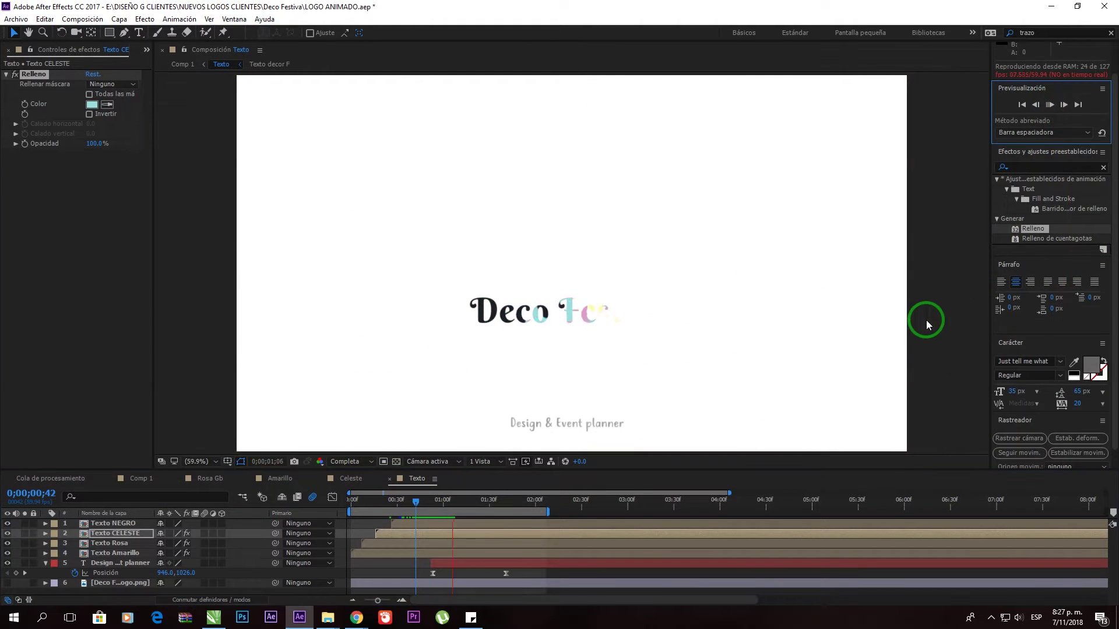
left_click_drag(548, 512, 575, 511)
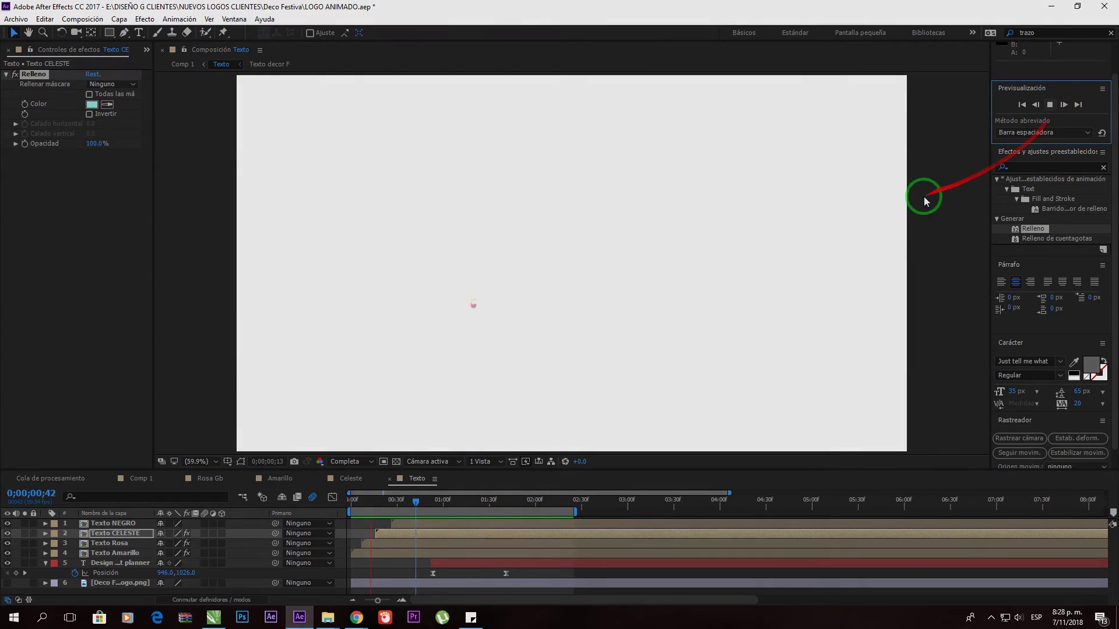
left_click(449, 502)
left_click_drag(478, 511, 487, 503)
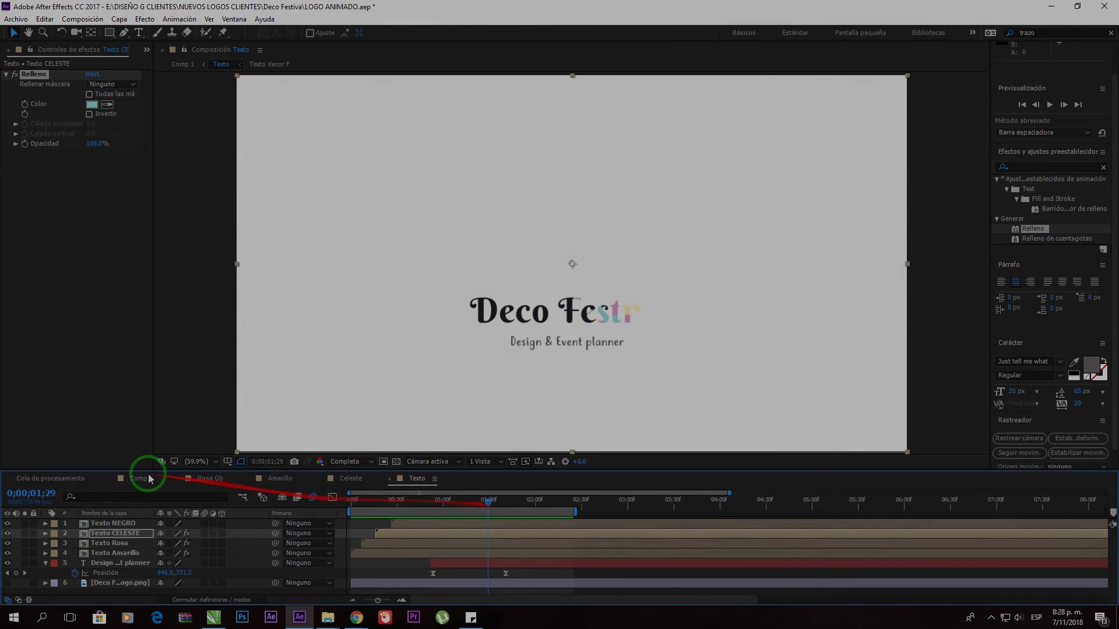
Step: Switch to Comp 1 and turn off the logo PNG layer's visibility
left_click(133, 483)
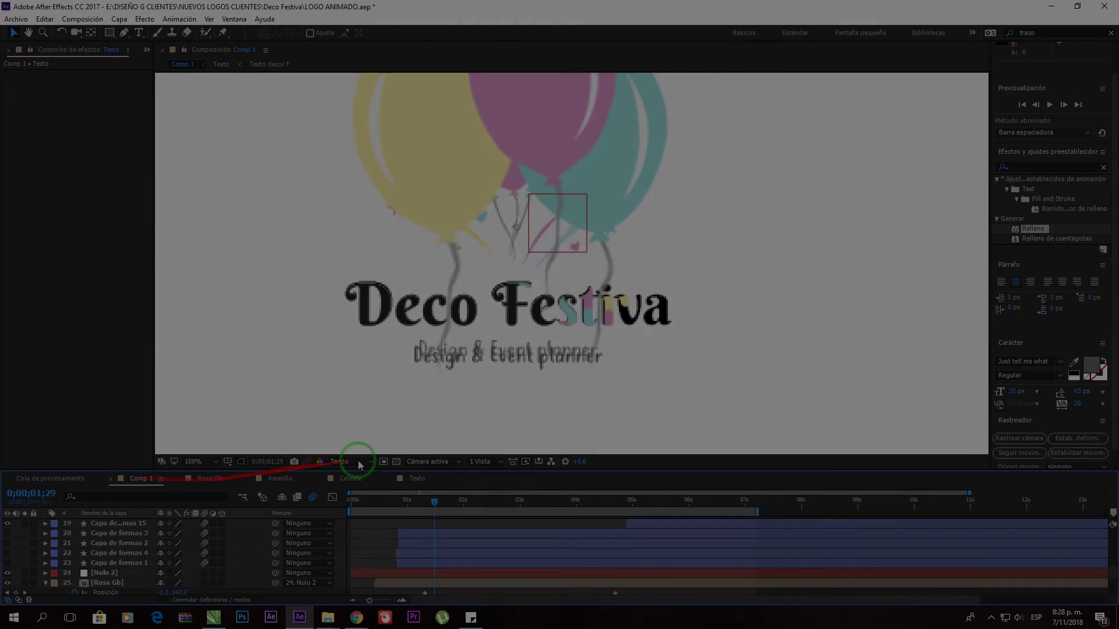
scroll(34, 578, "down", 3)
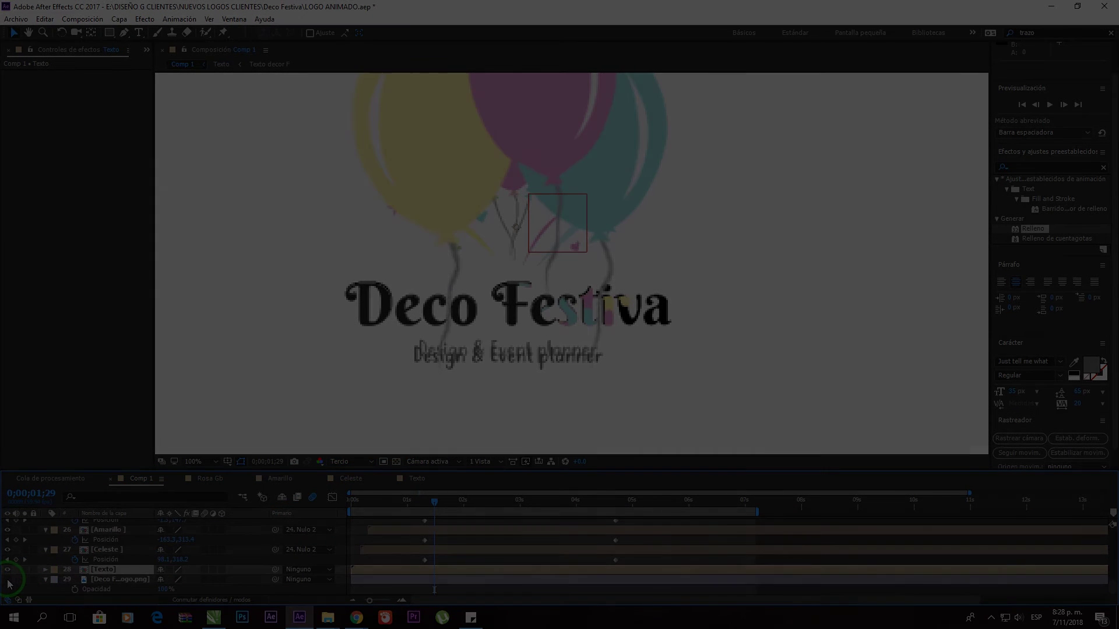
left_click(8, 581)
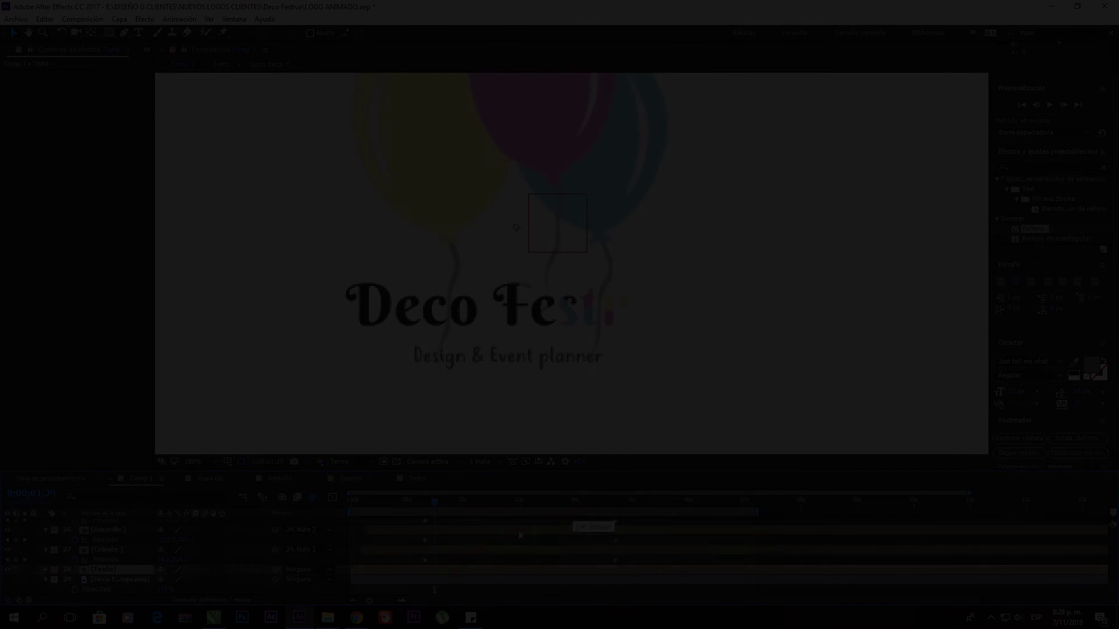